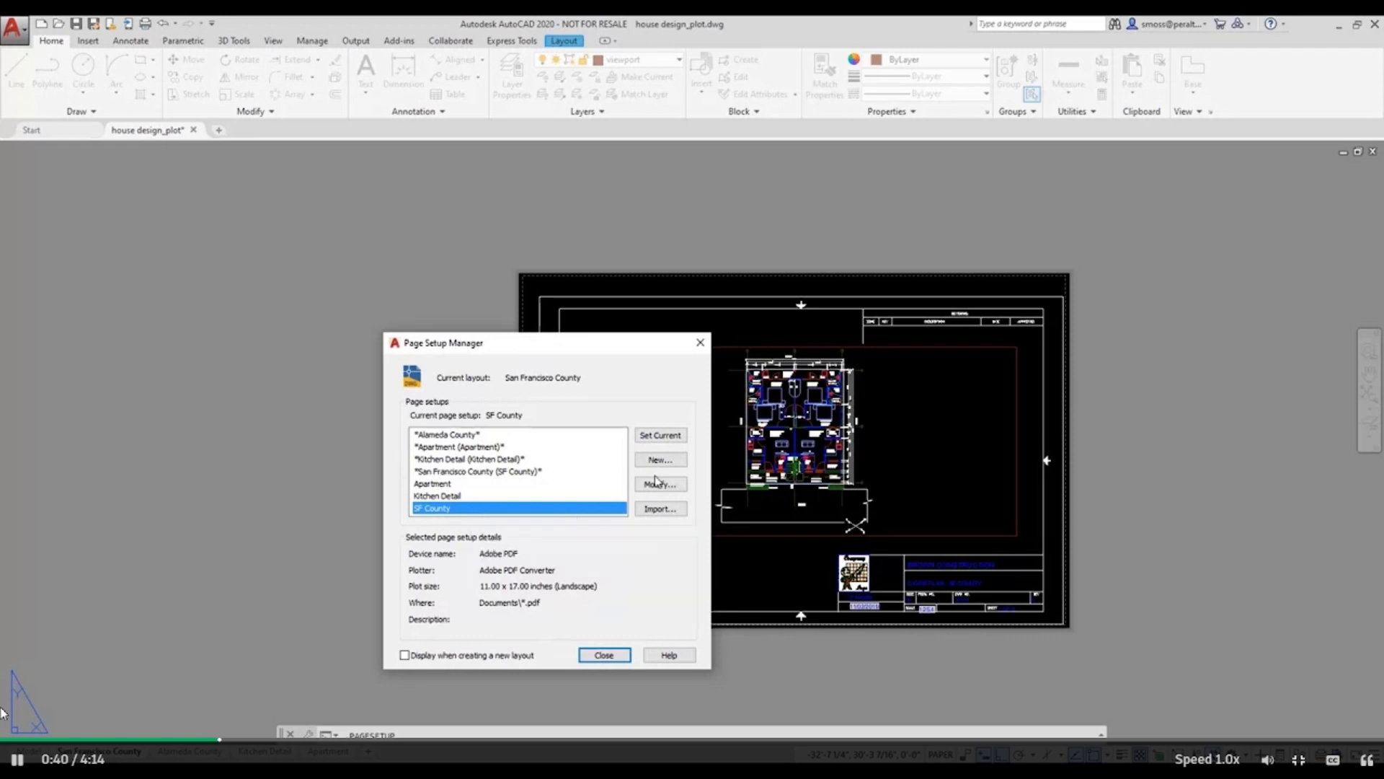
- Check the SF County page setup's plot settings, accept them and update all layouts that reference this setup
{"action": "left_click", "coordinate": [660, 484]}
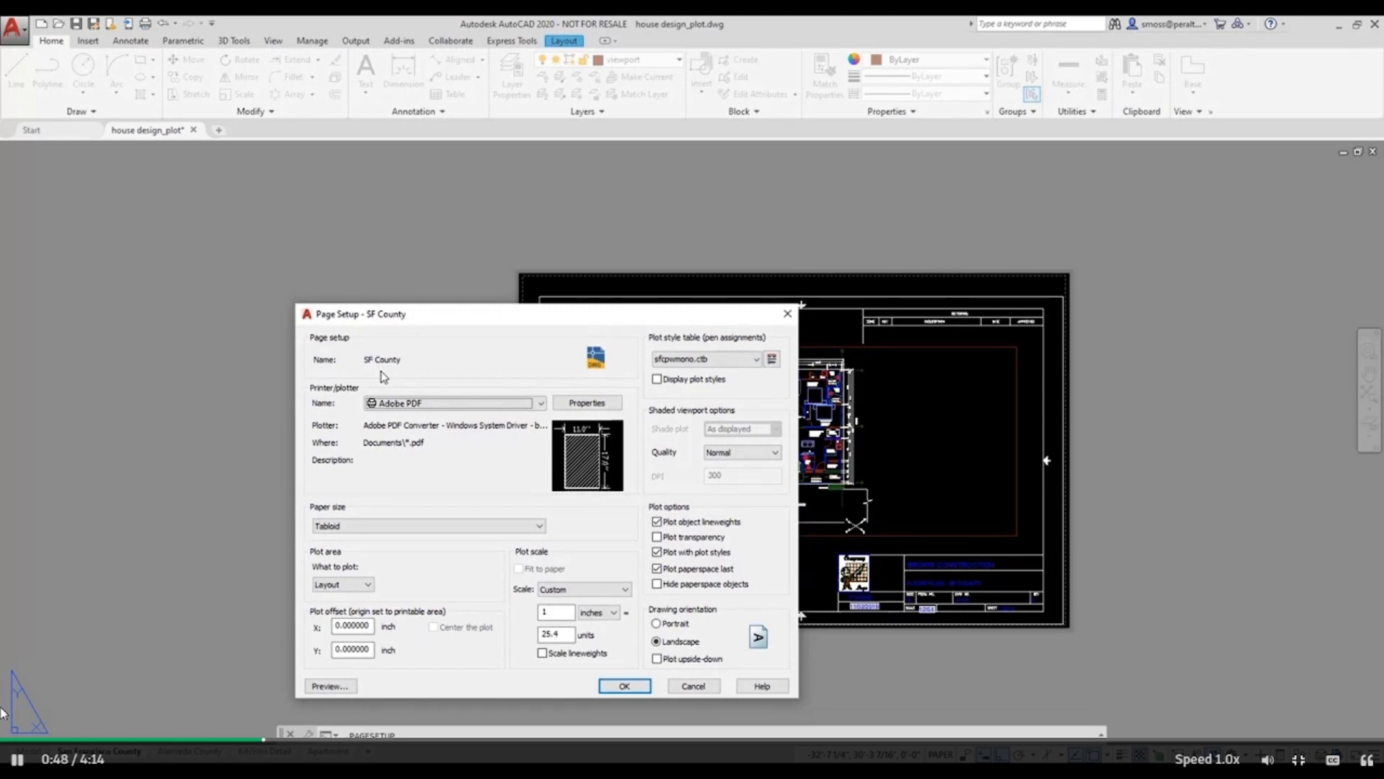
{"action": "left_click", "coordinate": [625, 686]}
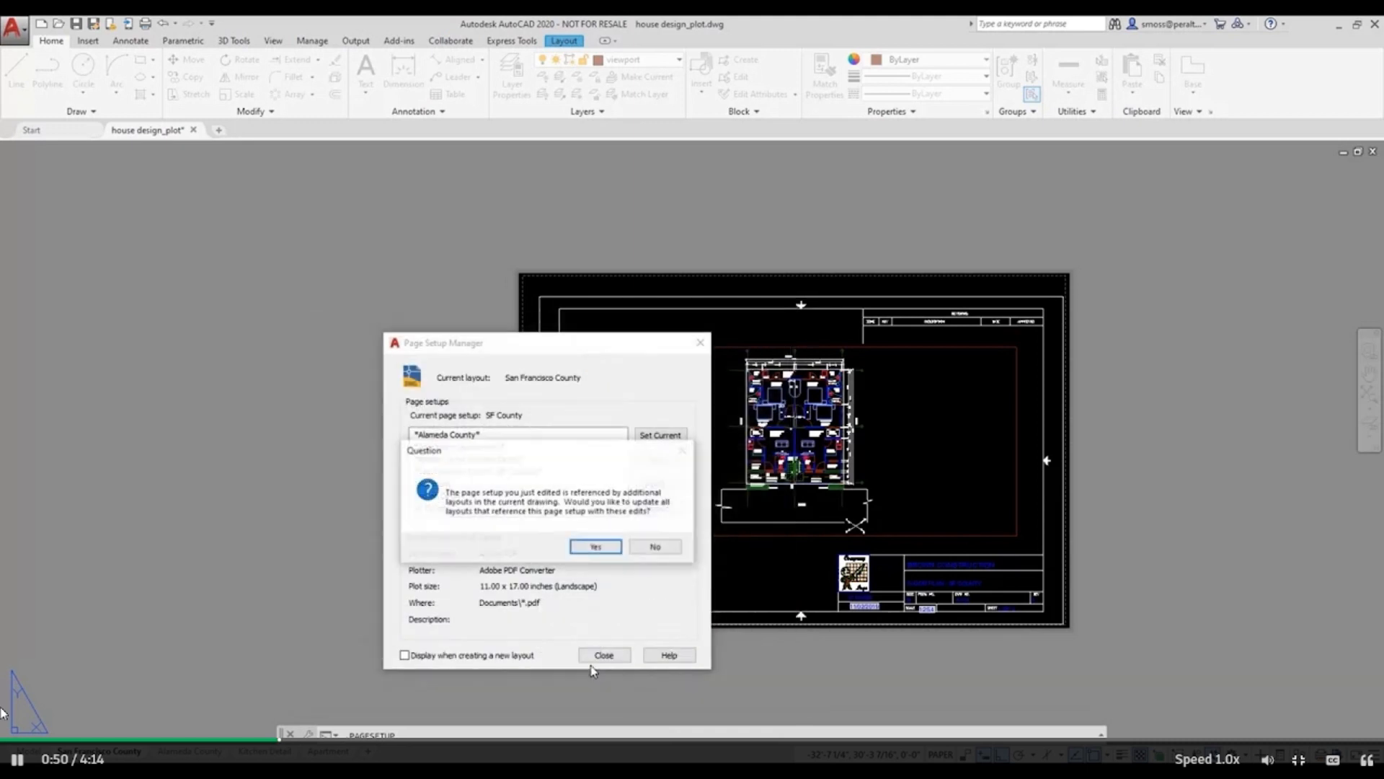
{"action": "left_click", "coordinate": [593, 549]}
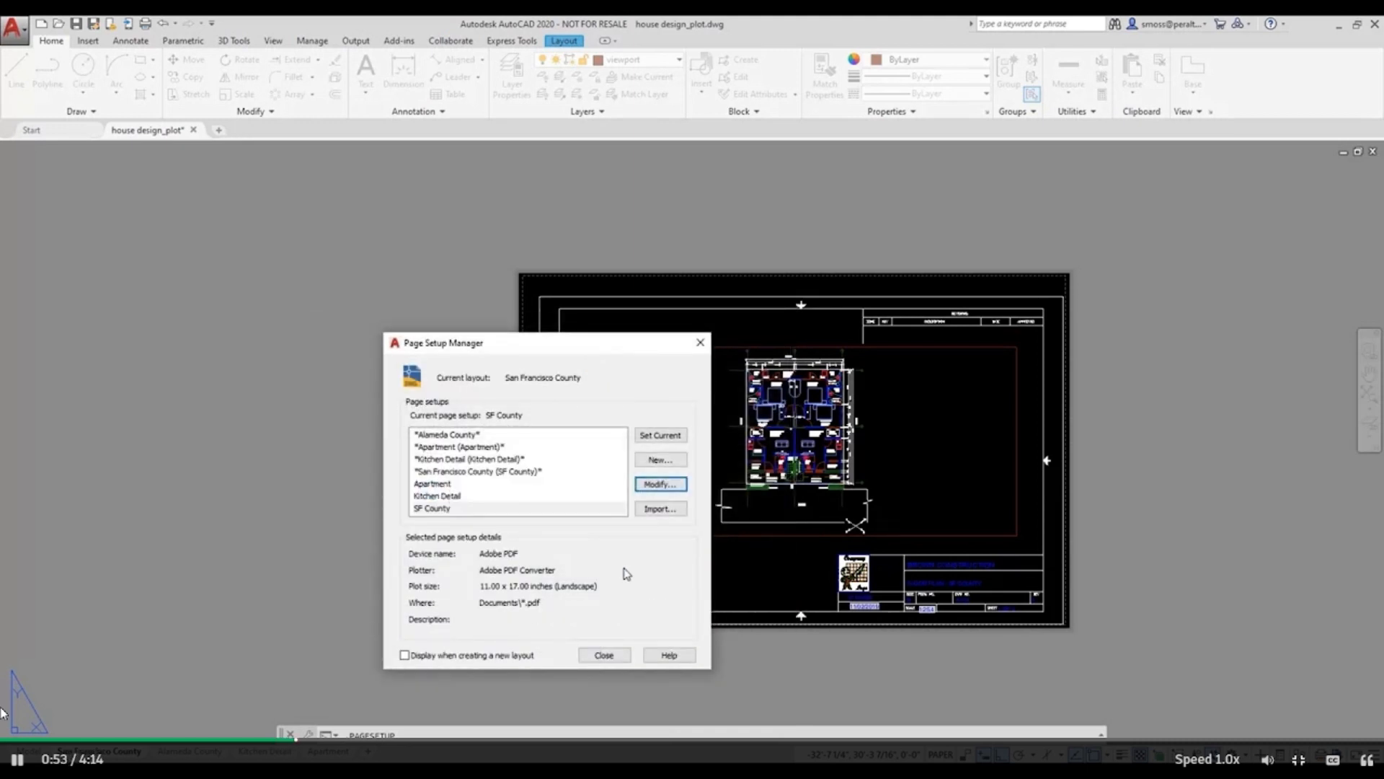
{"action": "left_click", "coordinate": [605, 654]}
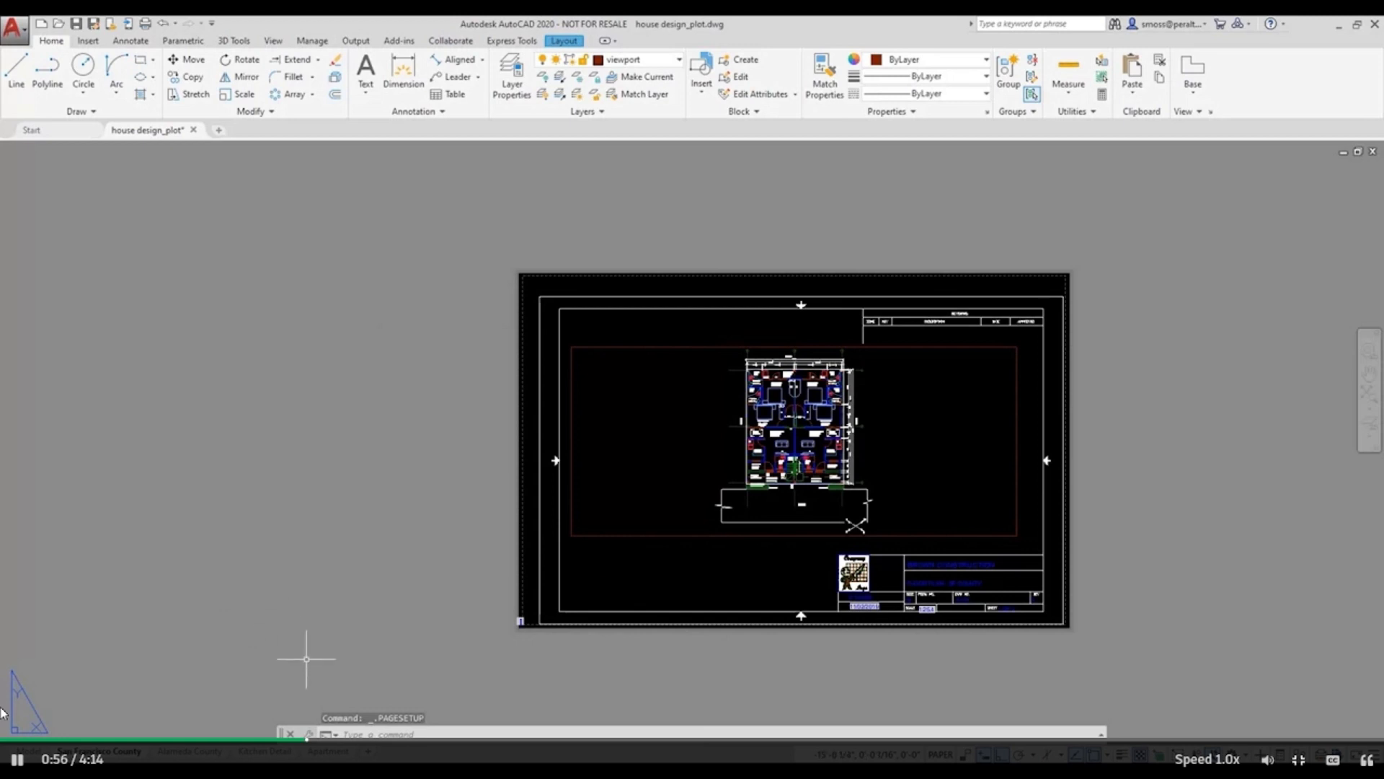
- Create a new page setup named Alameda for the Alameda County layout, accepting its existing plot settings
{"action": "right_click", "coordinate": [191, 753]}
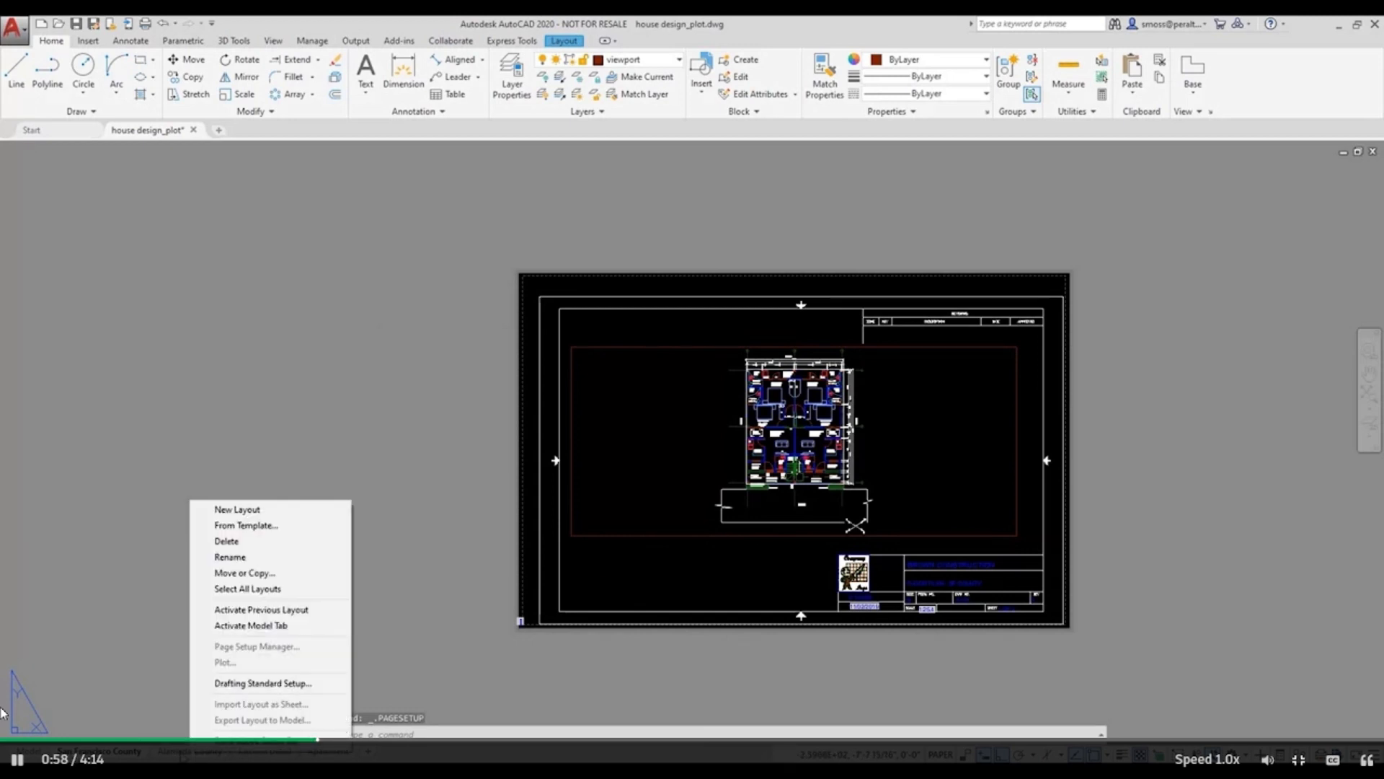
{"action": "left_click", "coordinate": [185, 753]}
{"action": "right_click", "coordinate": [181, 753]}
{"action": "left_click", "coordinate": [247, 646]}
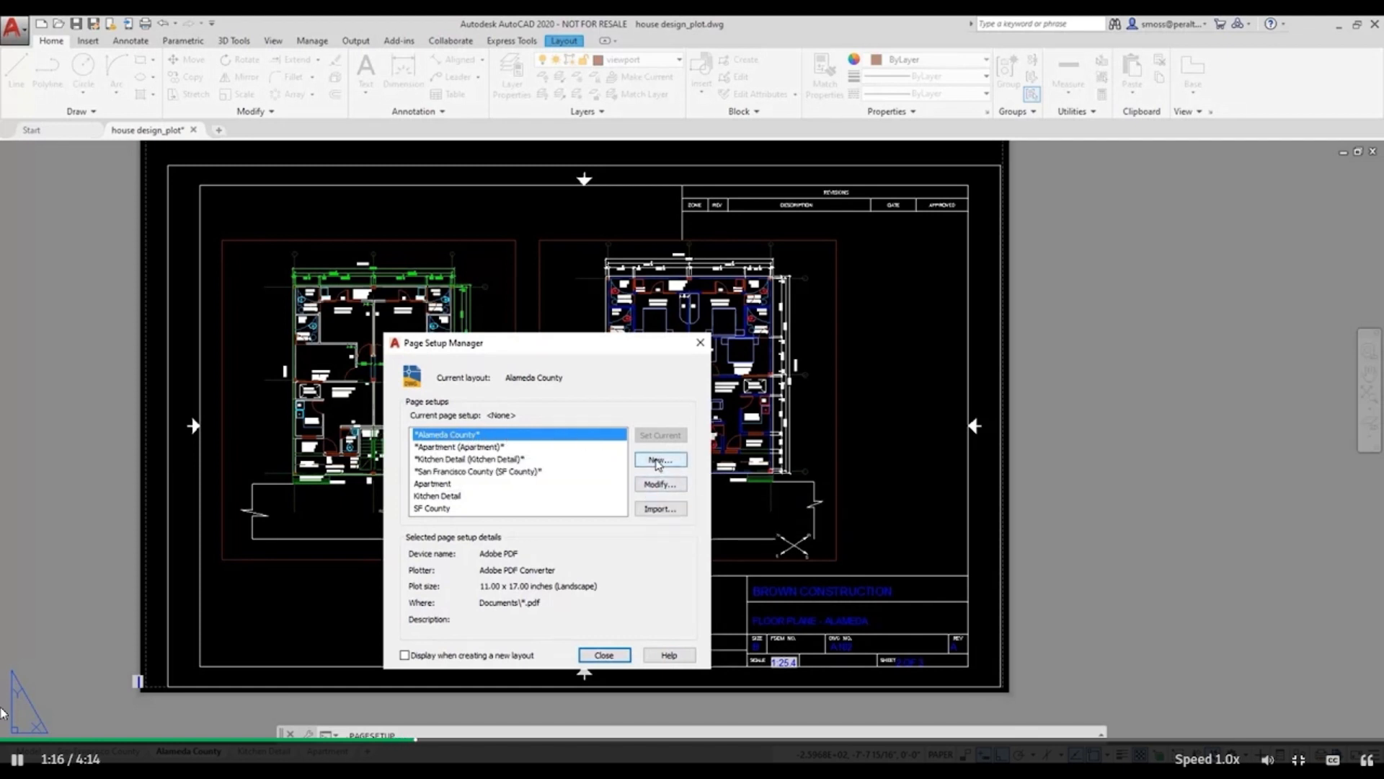
{"action": "left_click", "coordinate": [659, 459]}
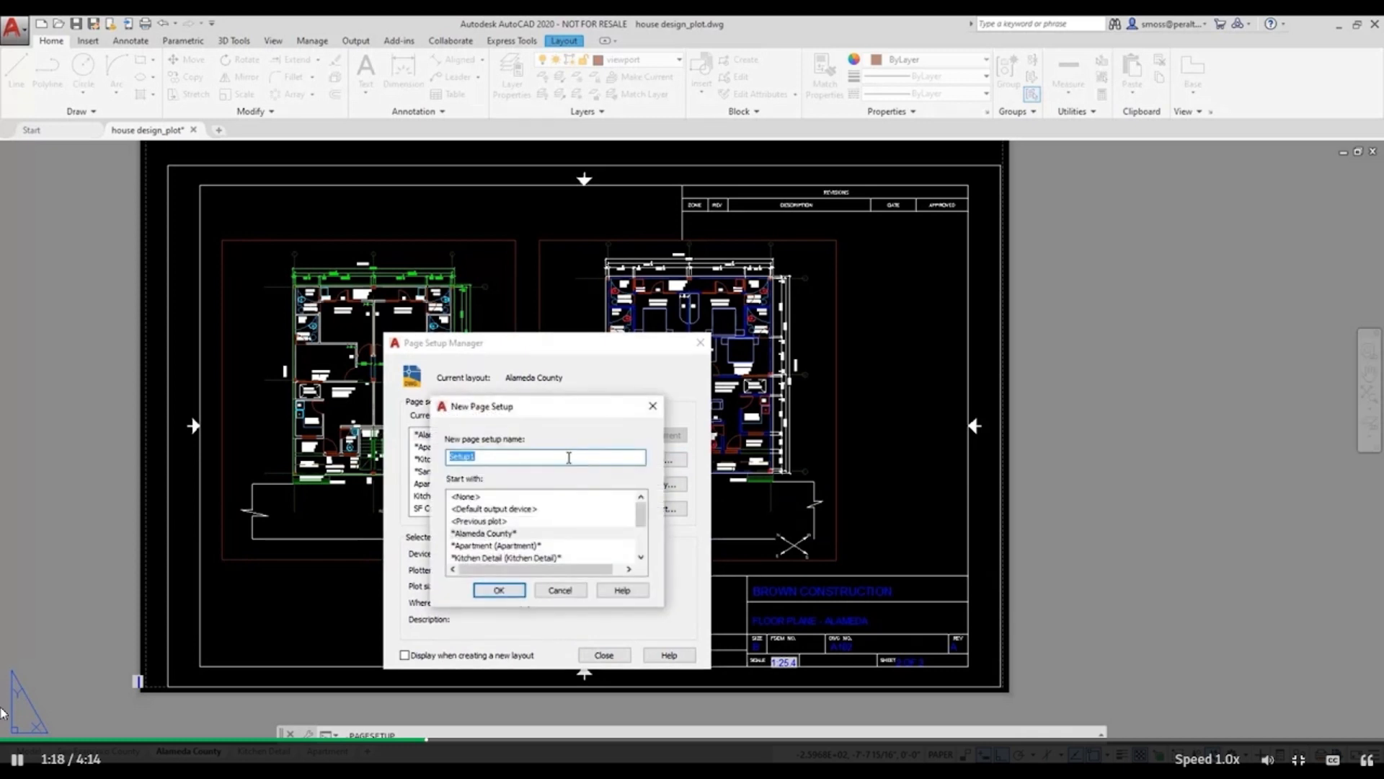
{"action": "type", "text": "Alameda"}
{"action": "left_click", "coordinate": [496, 592]}
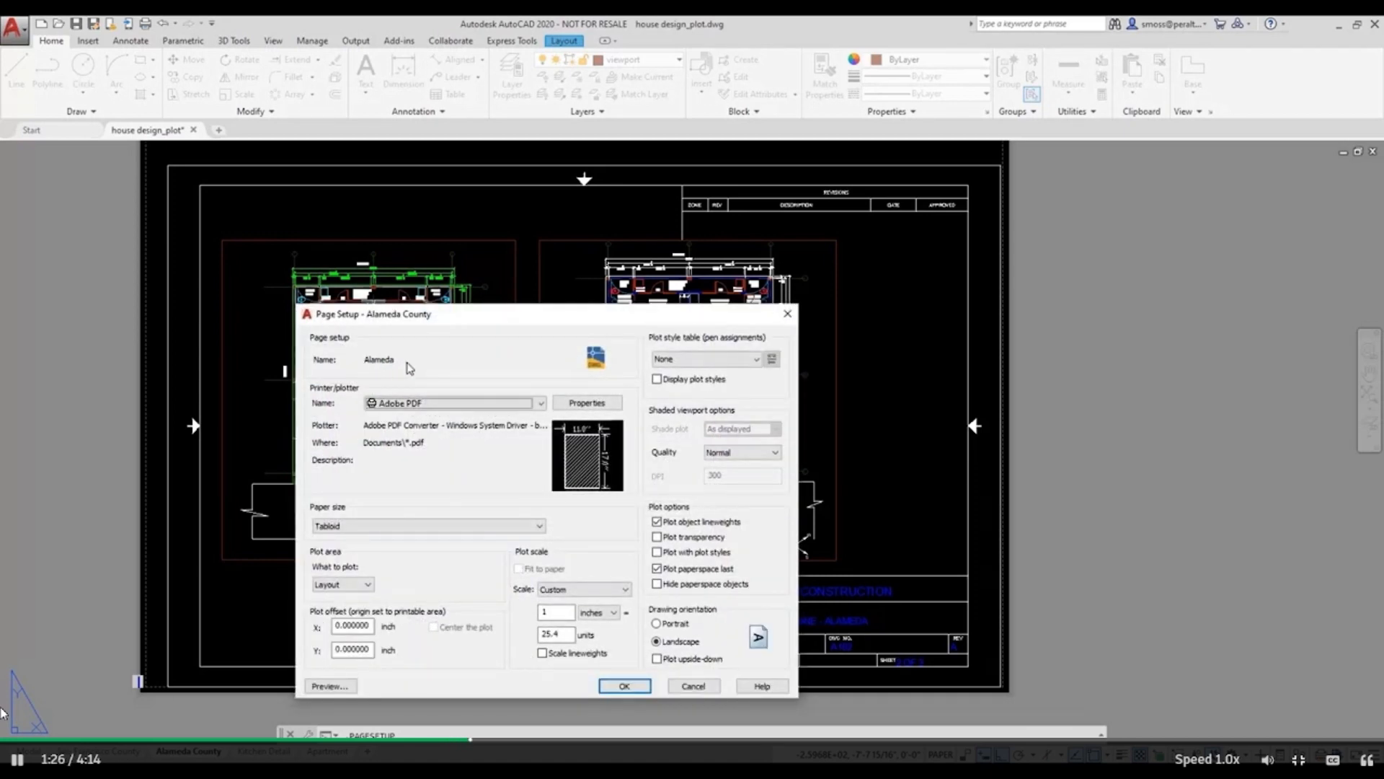
{"action": "left_click", "coordinate": [620, 686]}
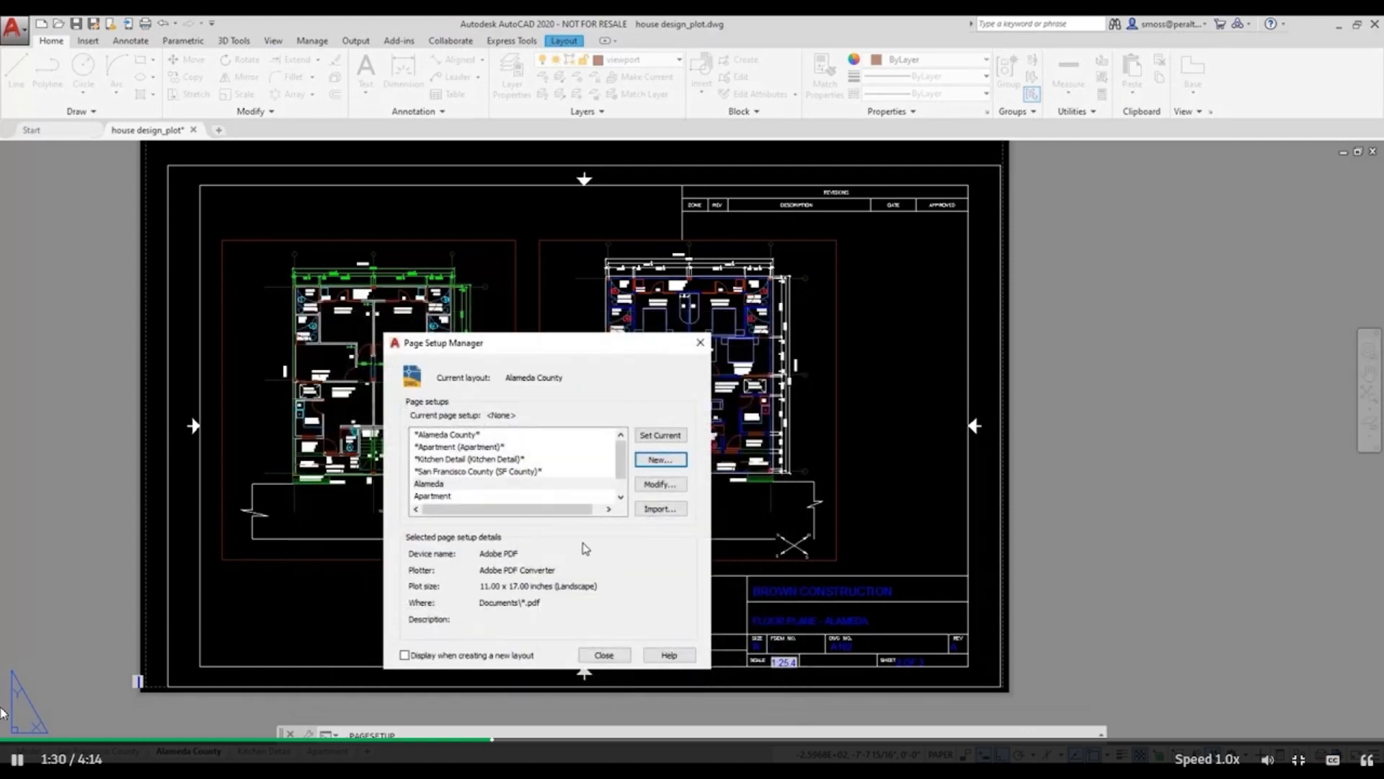
- Make Alameda the current page setup for the Alameda County layout and leave the Page Setup Manager
{"action": "left_click", "coordinate": [479, 484]}
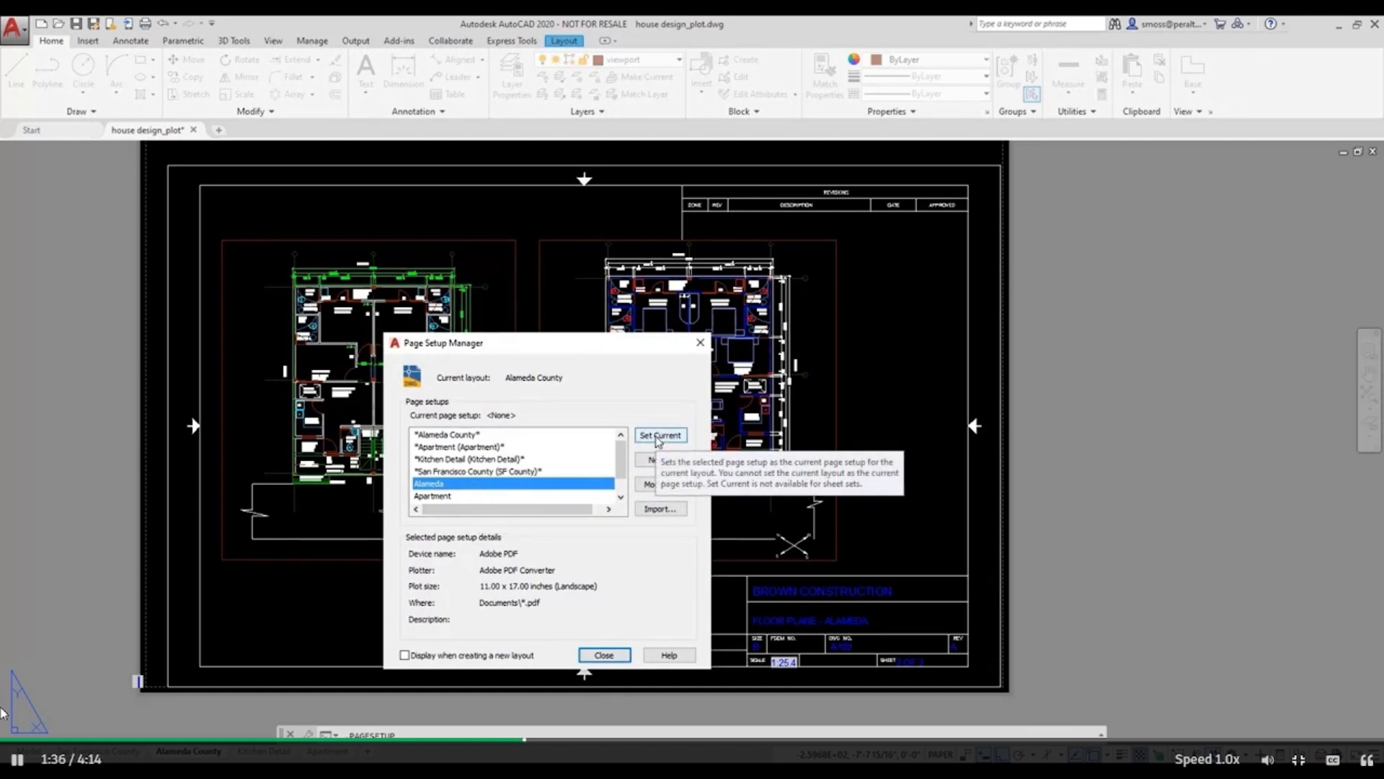
{"action": "left_click", "coordinate": [658, 436]}
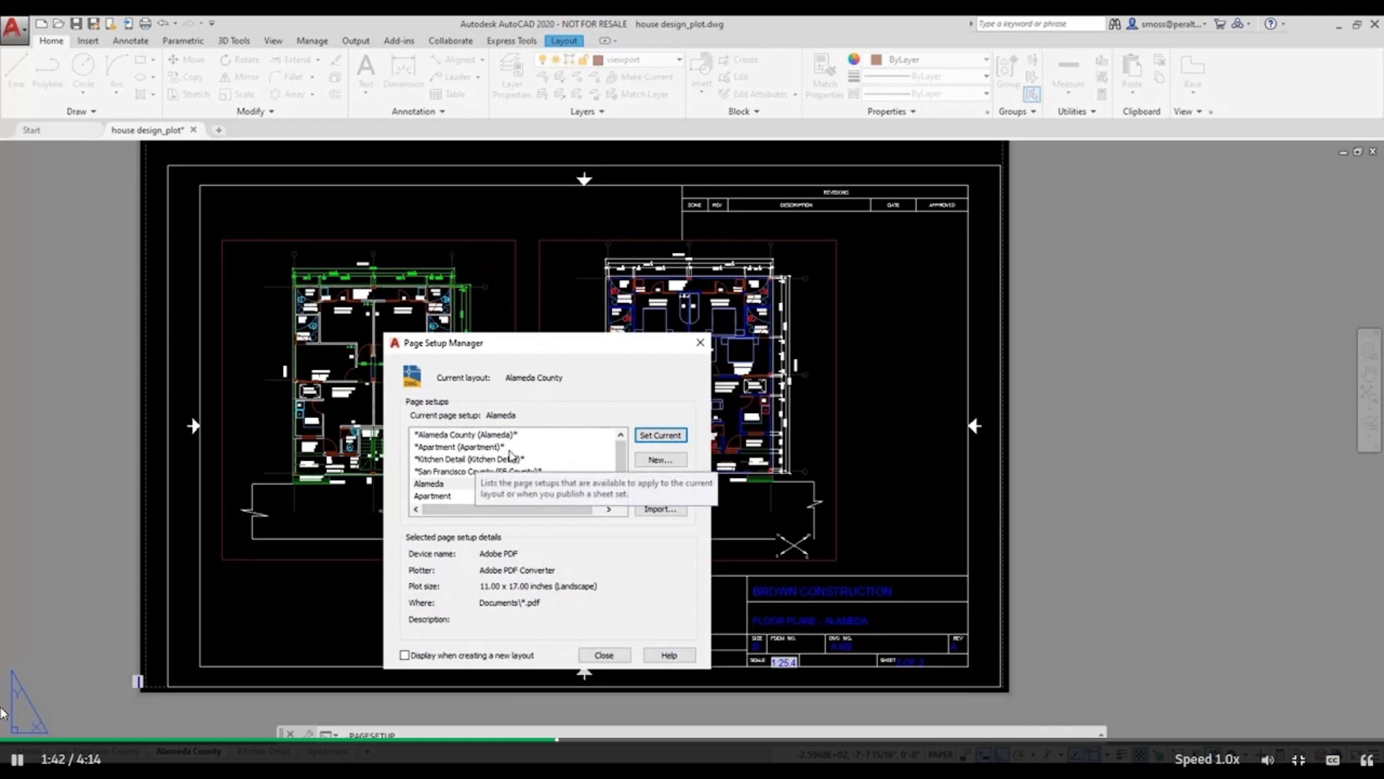
{"action": "left_click", "coordinate": [603, 656]}
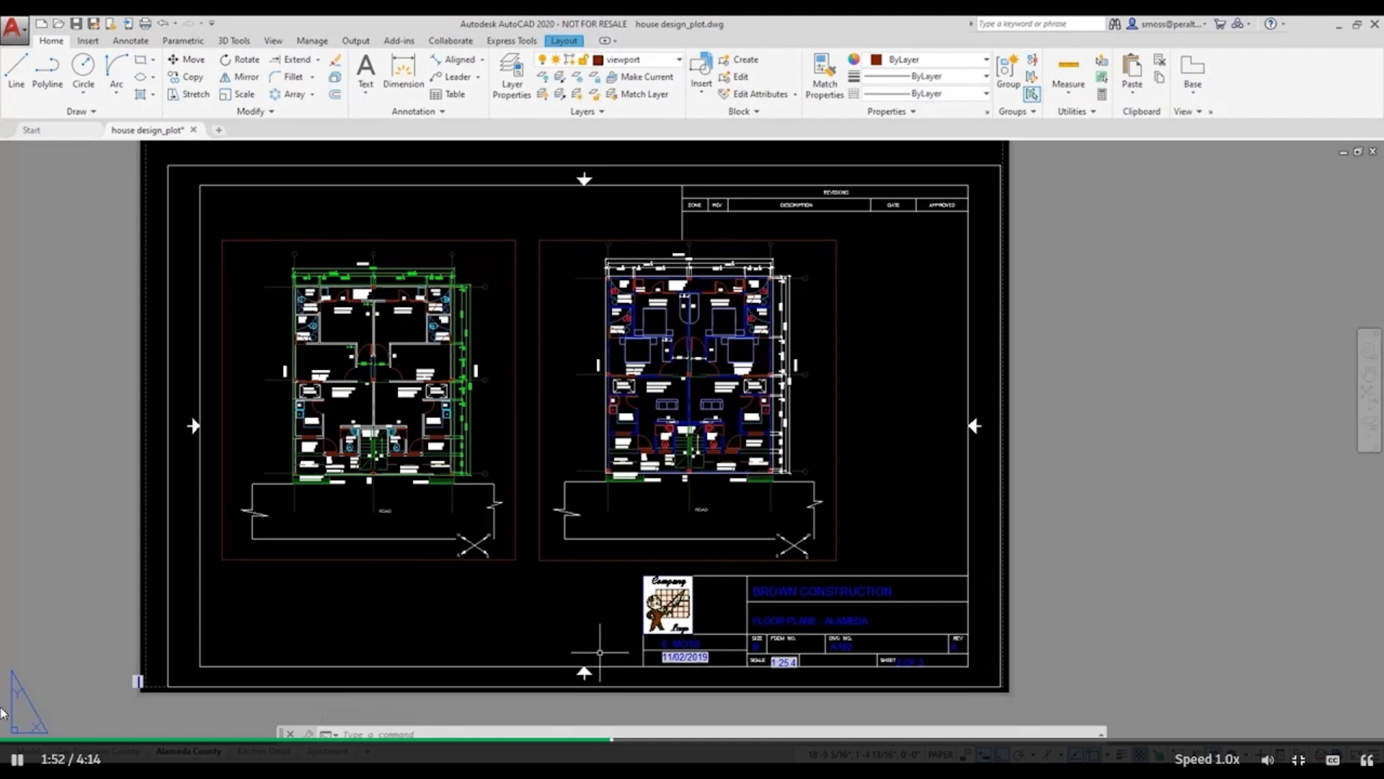
- Start a Batch Plot of the drawing's sheets with PDF as the publish format
{"action": "left_click", "coordinate": [26, 40]}
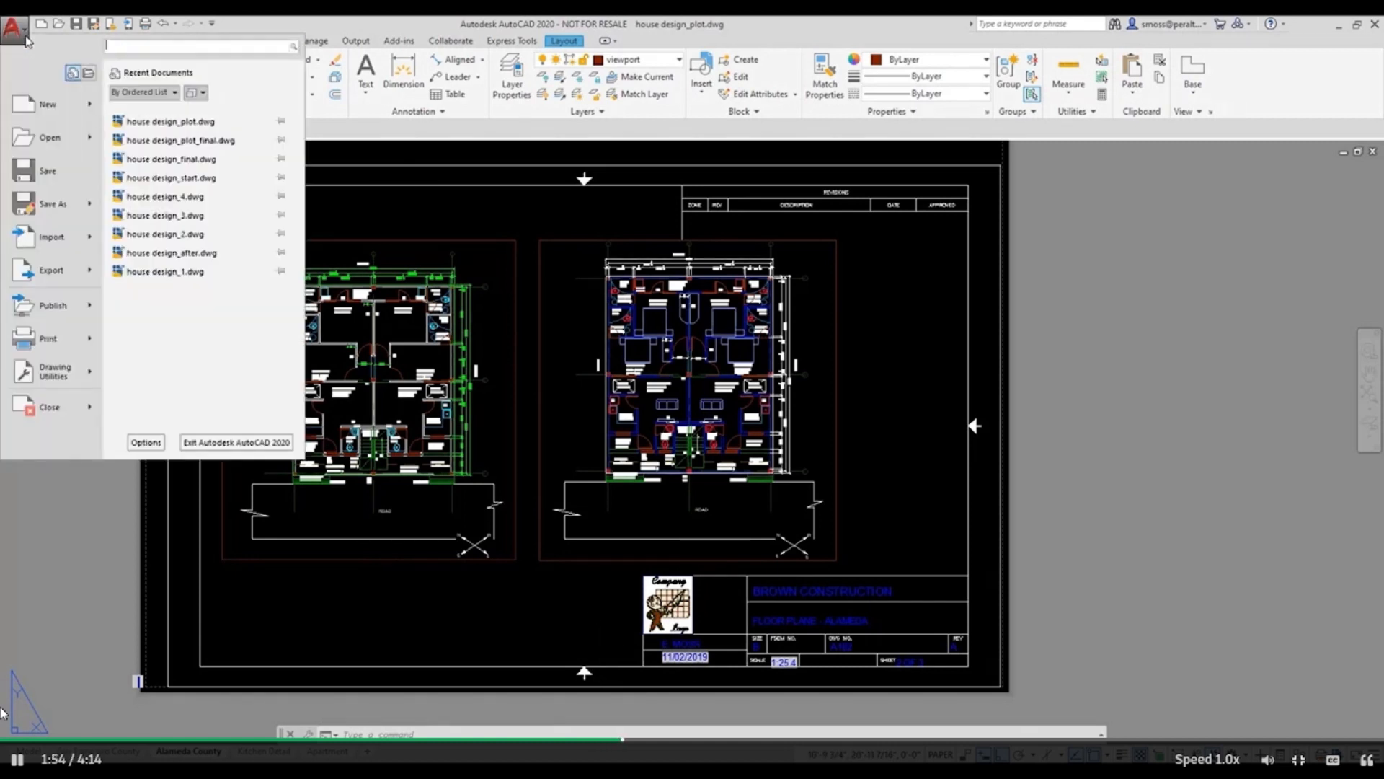
{"action": "mouse_move", "coordinate": [64, 347]}
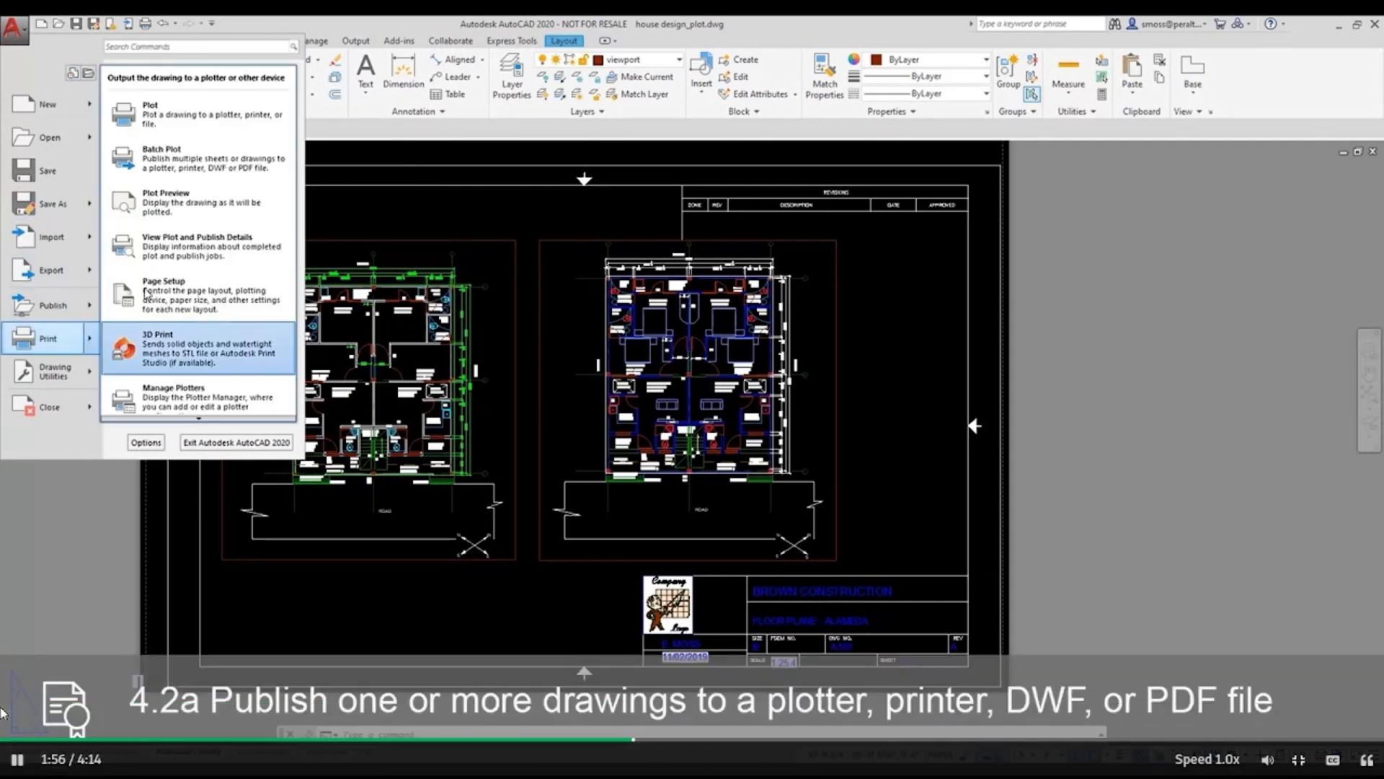
{"action": "left_click", "coordinate": [163, 154]}
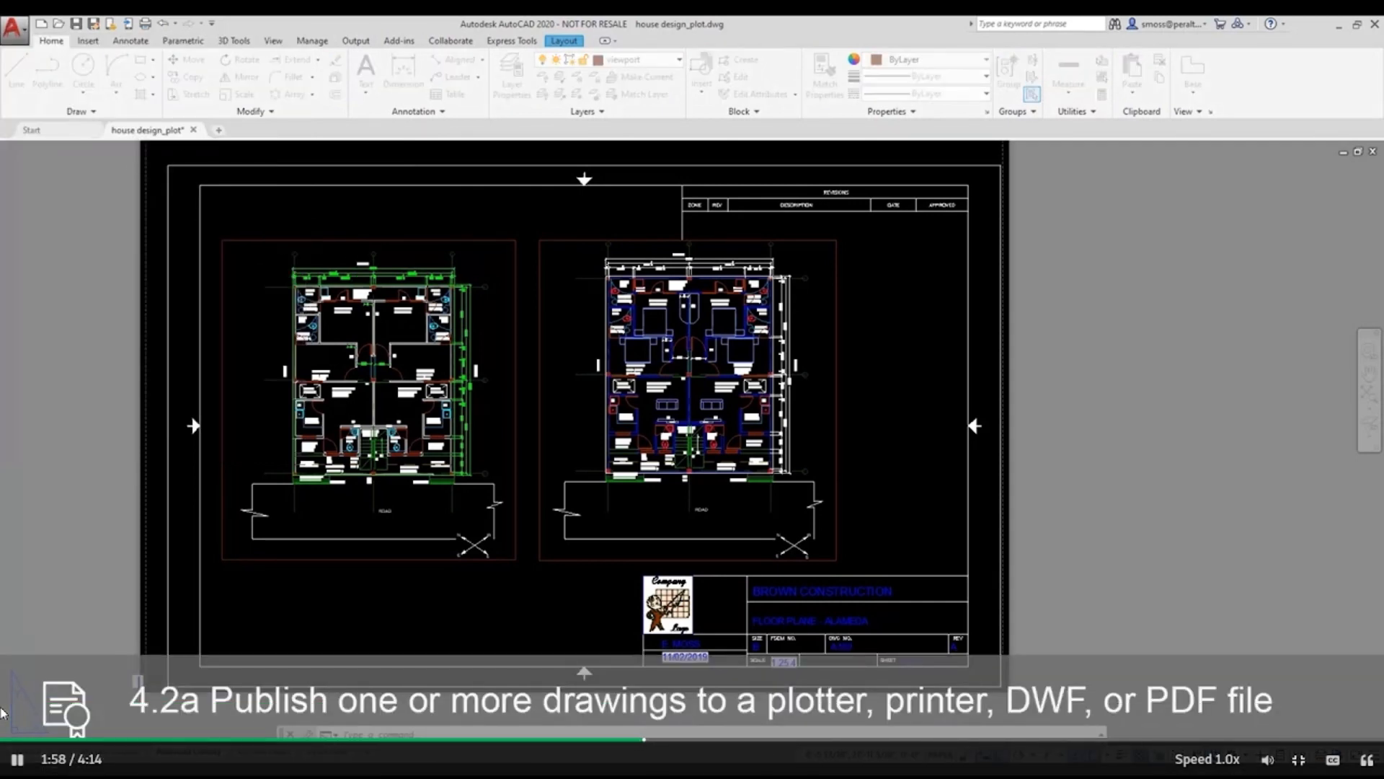
{"action": "left_click", "coordinate": [574, 231]}
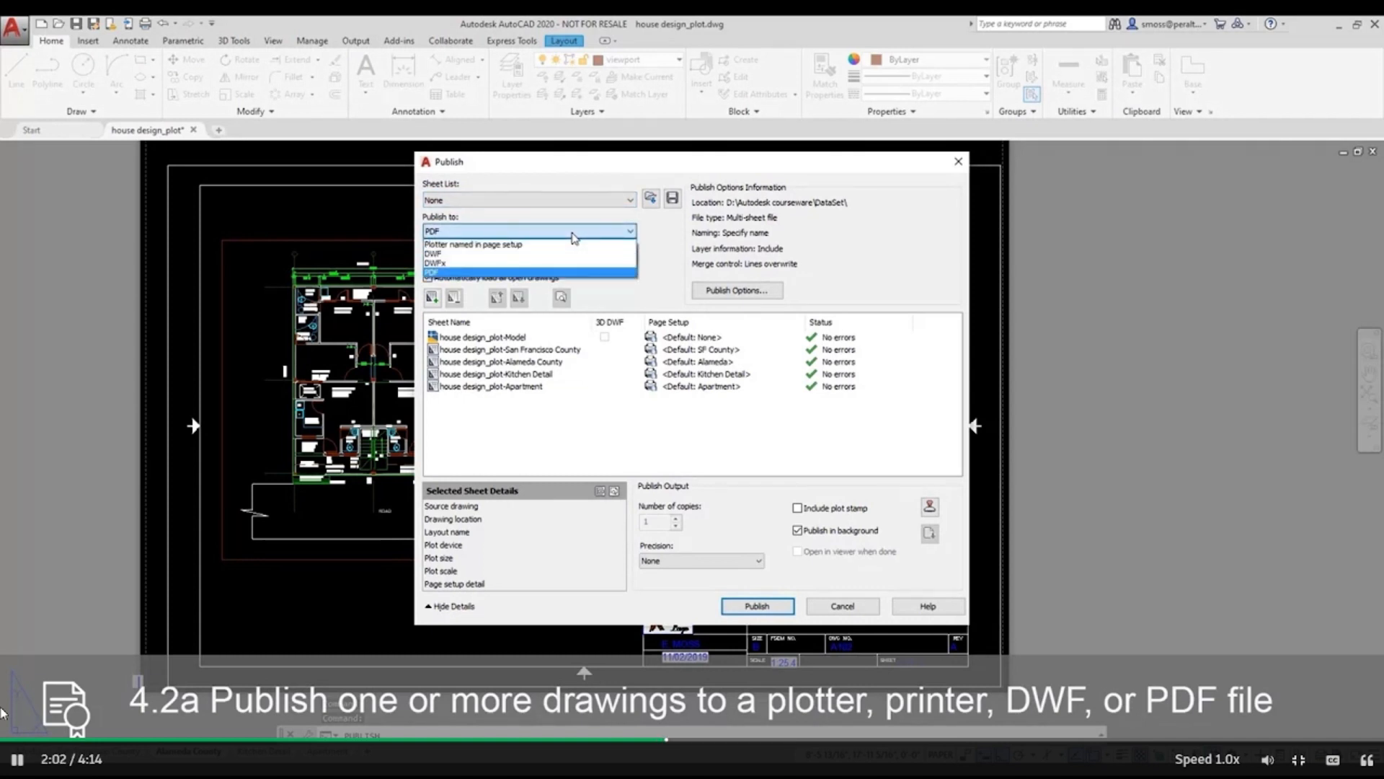
{"action": "left_click", "coordinate": [573, 235]}
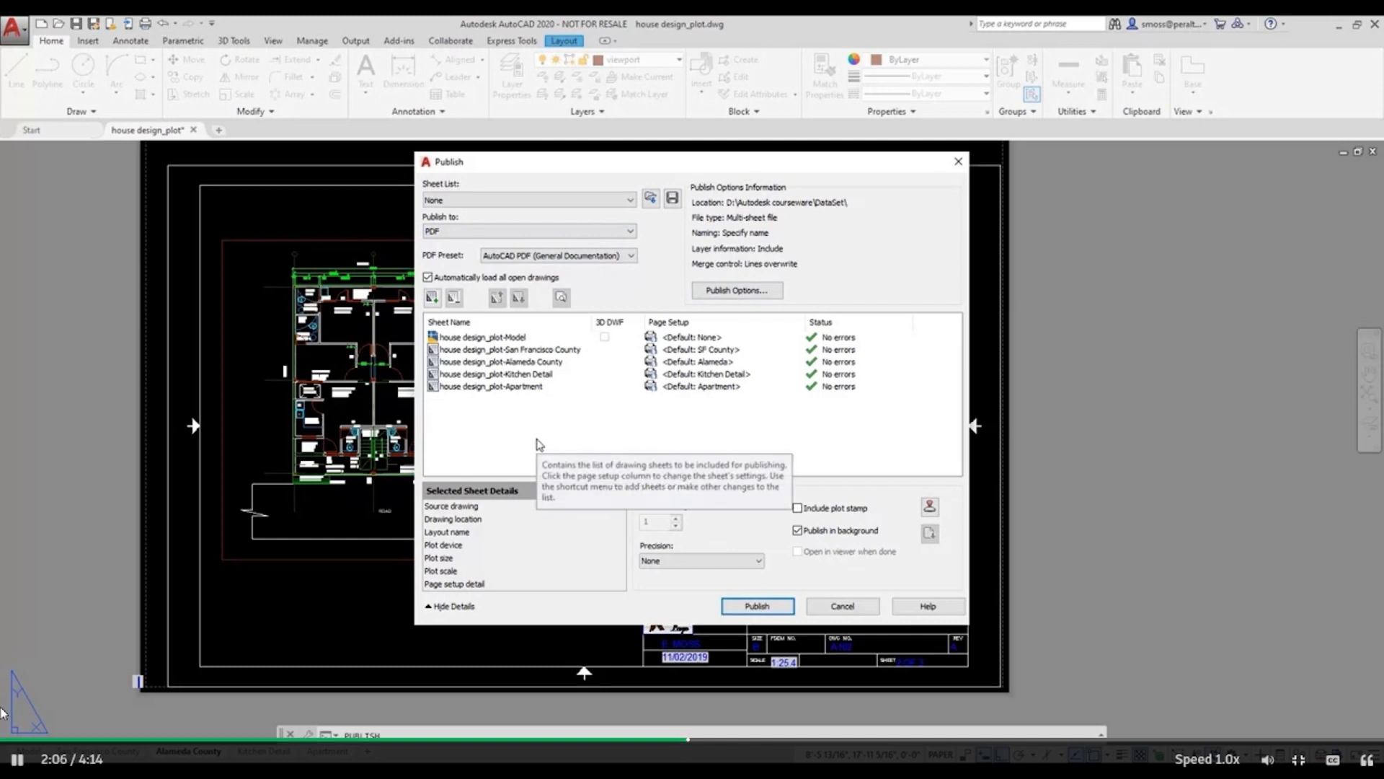
- Remove the Model sheet from the publish list and check which page setups are available for the San Francisco County sheet
{"action": "left_click", "coordinate": [507, 338]}
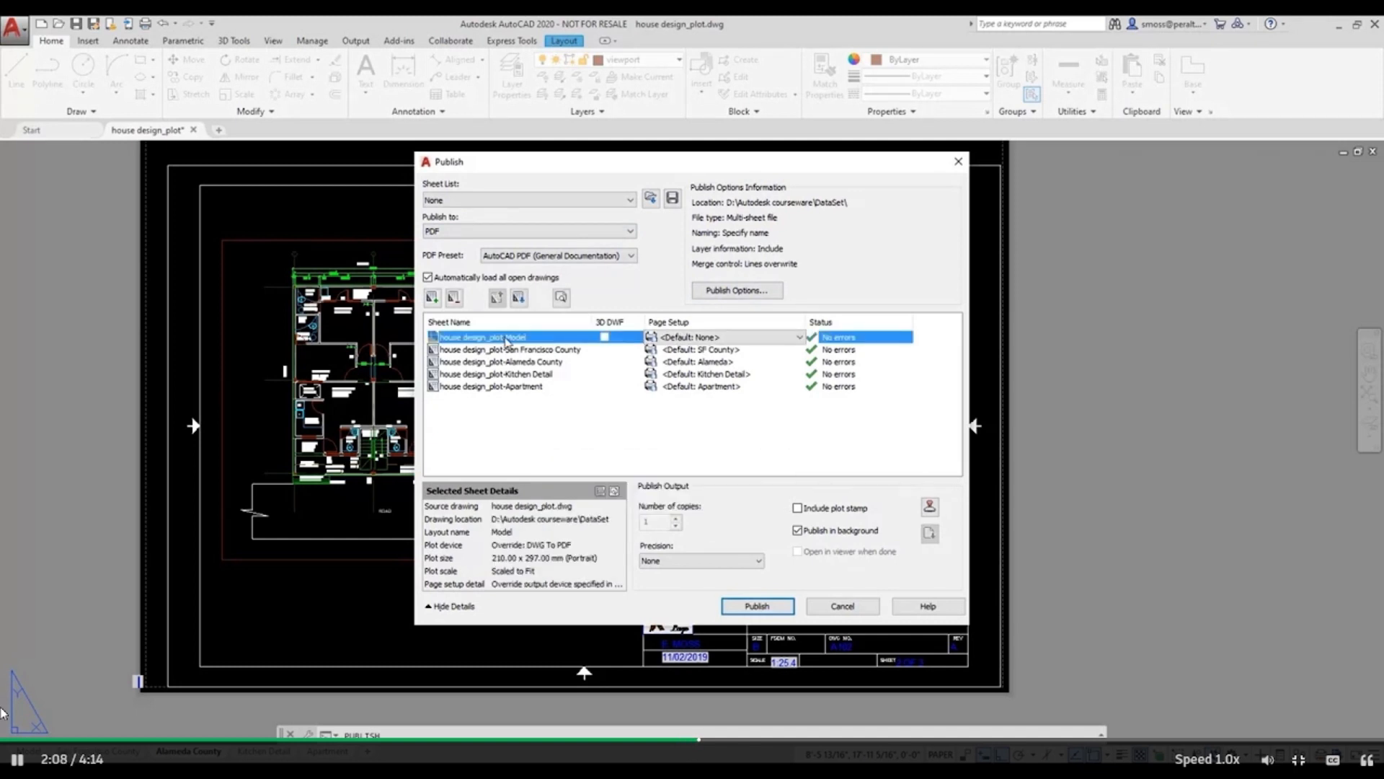
{"action": "right_click", "coordinate": [556, 342]}
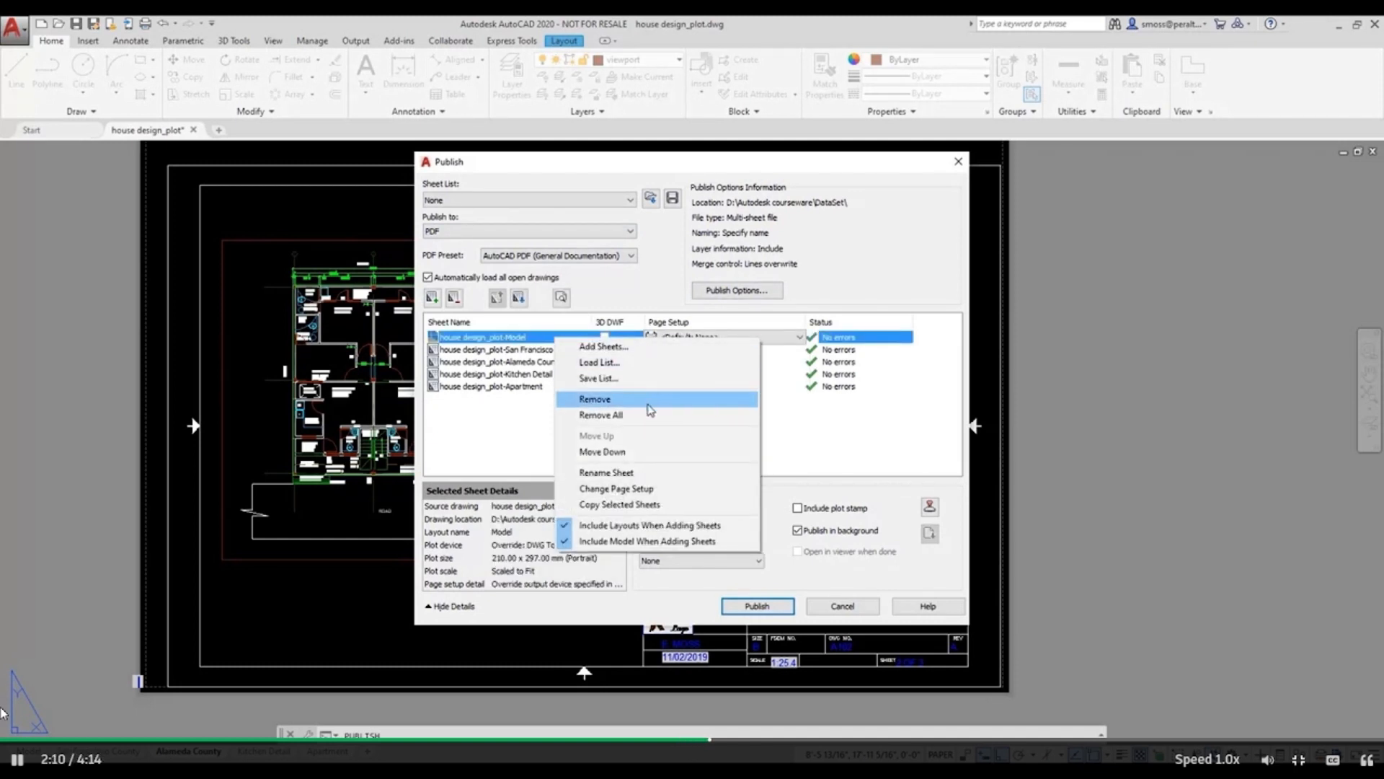
{"action": "left_click", "coordinate": [646, 401]}
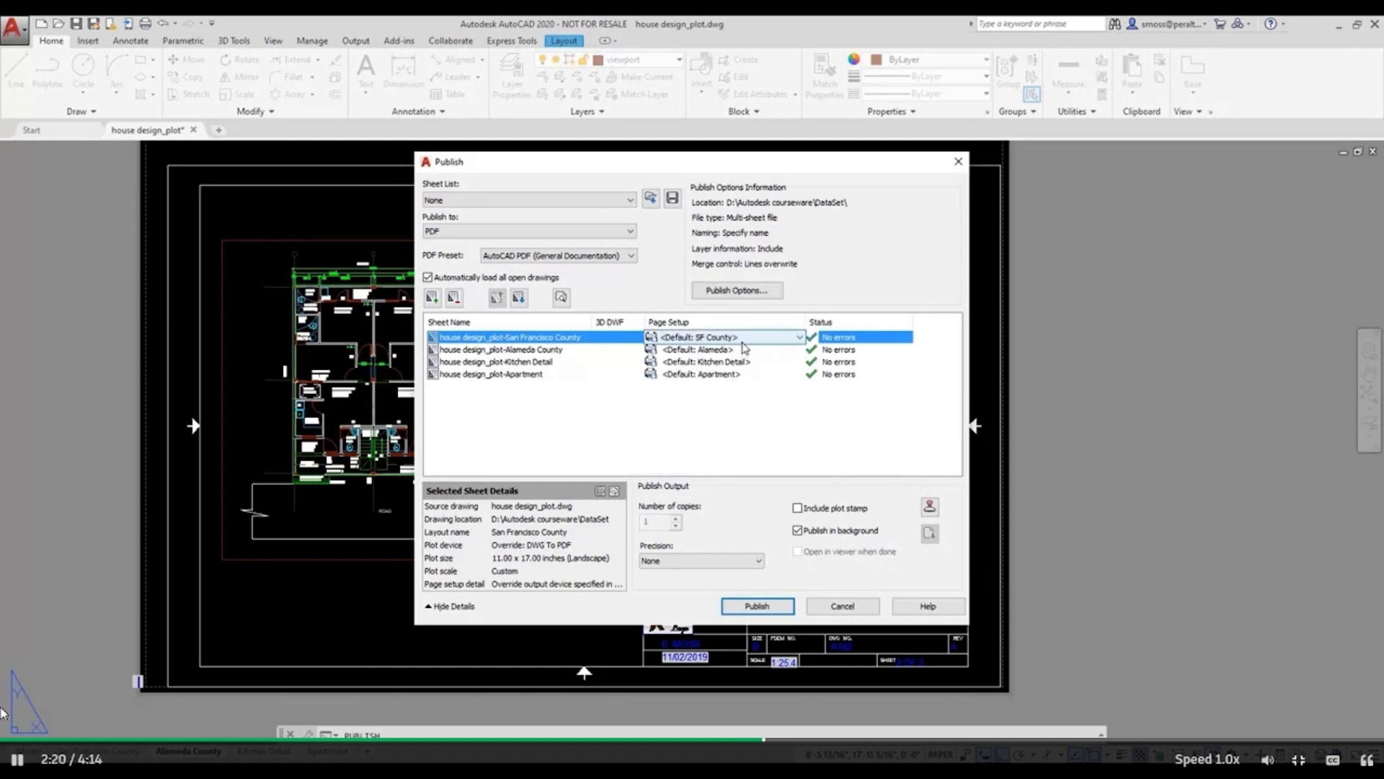
{"action": "left_click", "coordinate": [800, 337]}
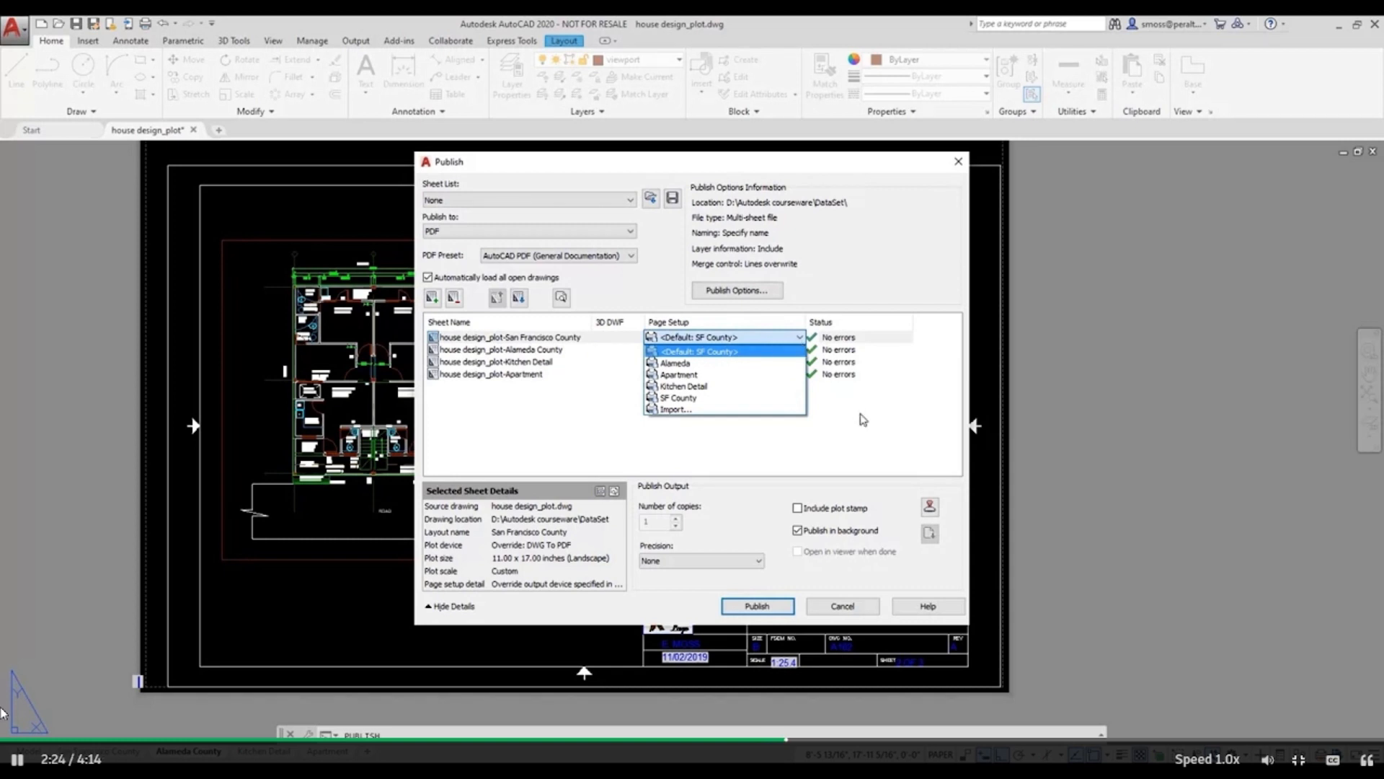
{"action": "left_click", "coordinate": [843, 429]}
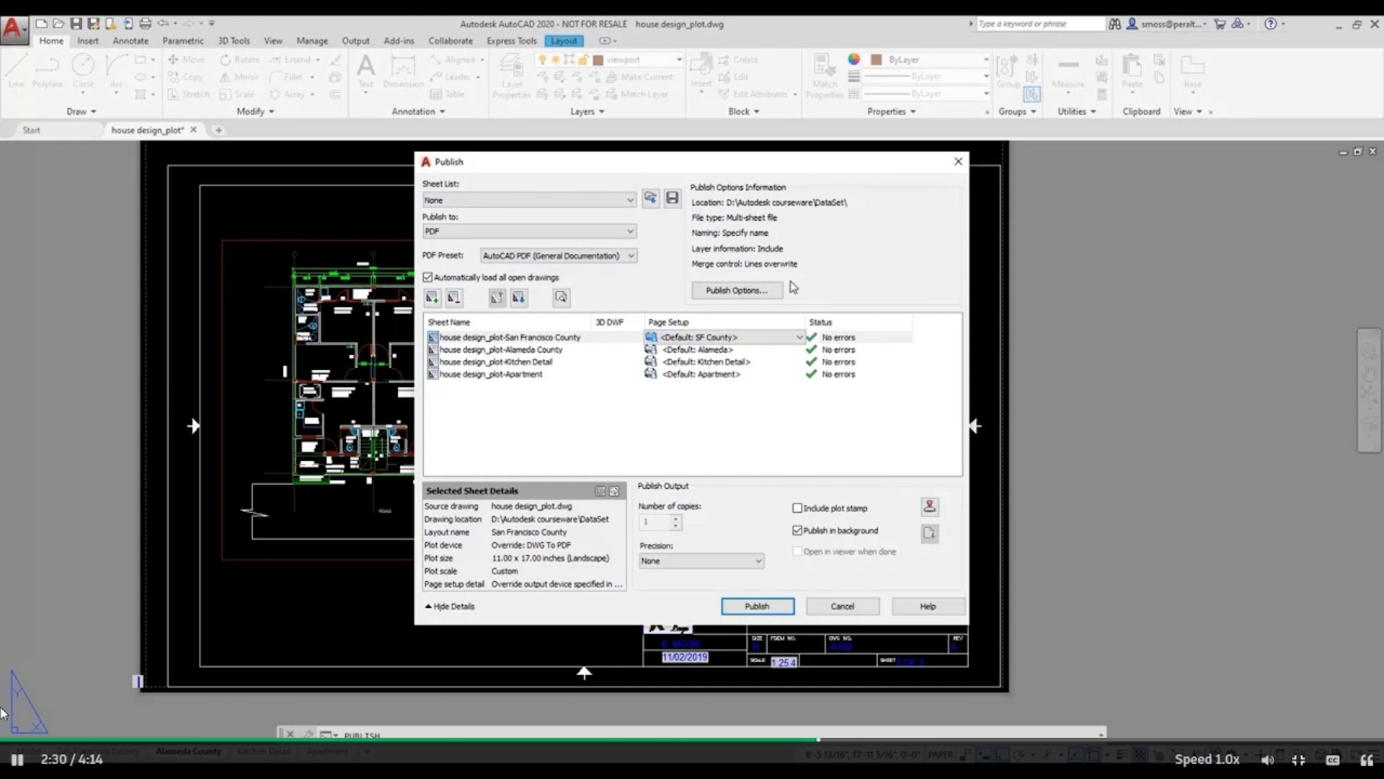
- Review and accept the PDF publish options, then publish the listed sheets in the background without saving the sheet list
{"action": "left_click", "coordinate": [776, 292]}
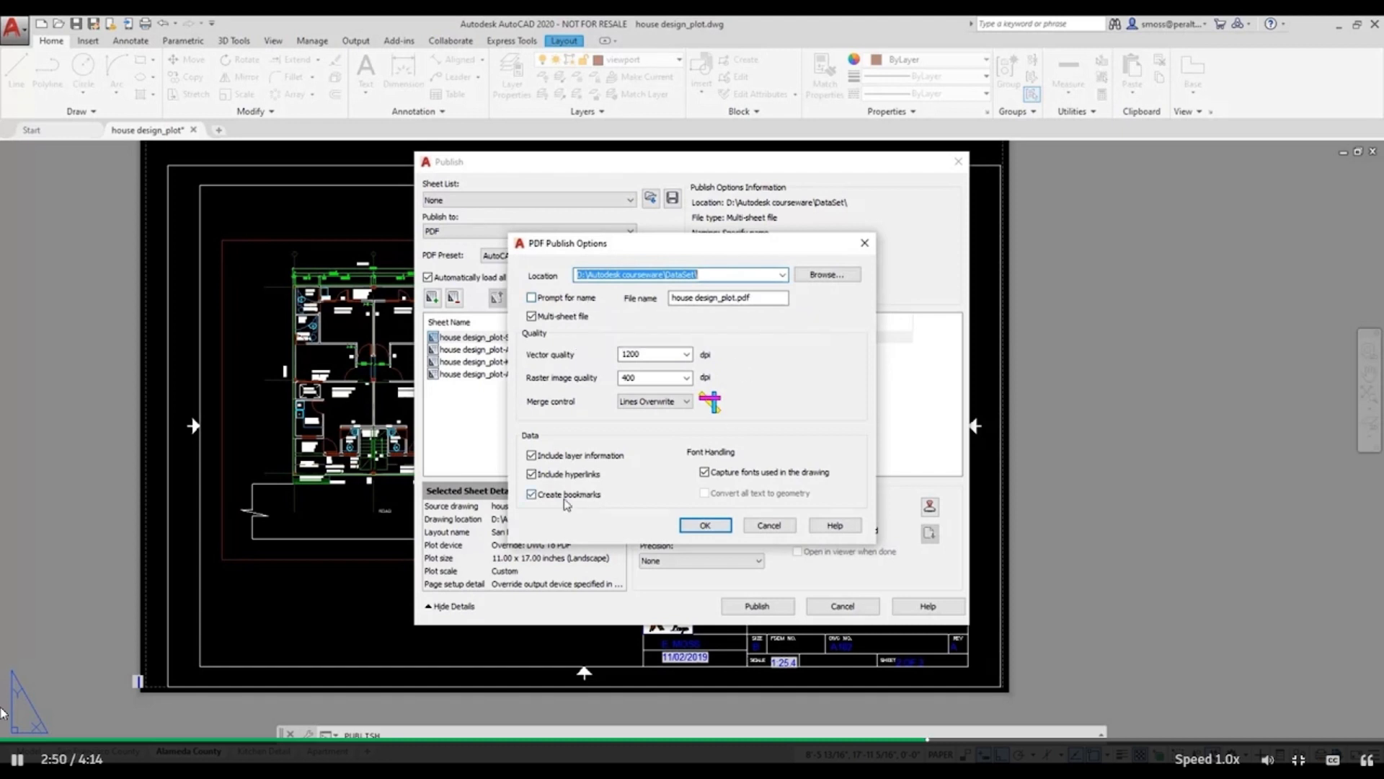
{"action": "left_click", "coordinate": [698, 527]}
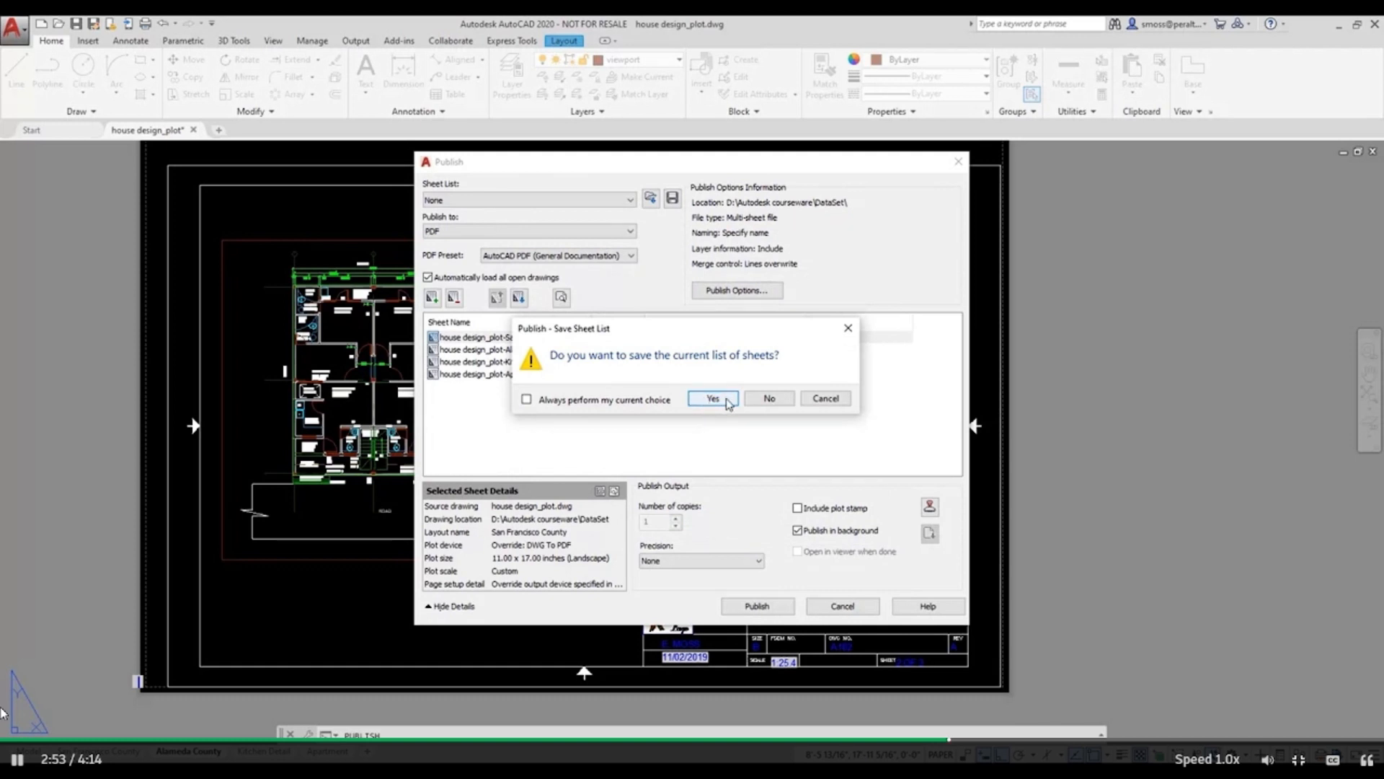
{"action": "left_click", "coordinate": [769, 401]}
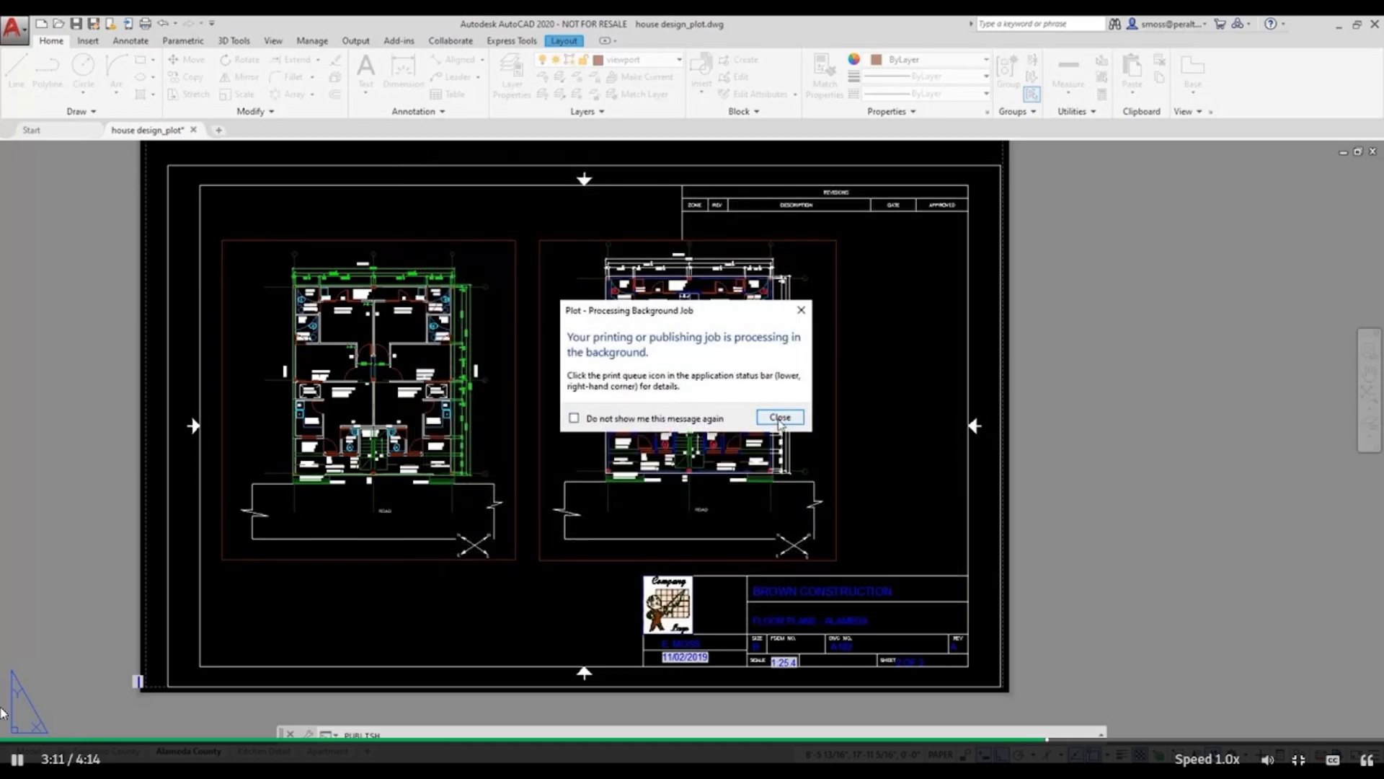
{"action": "left_click", "coordinate": [780, 417]}
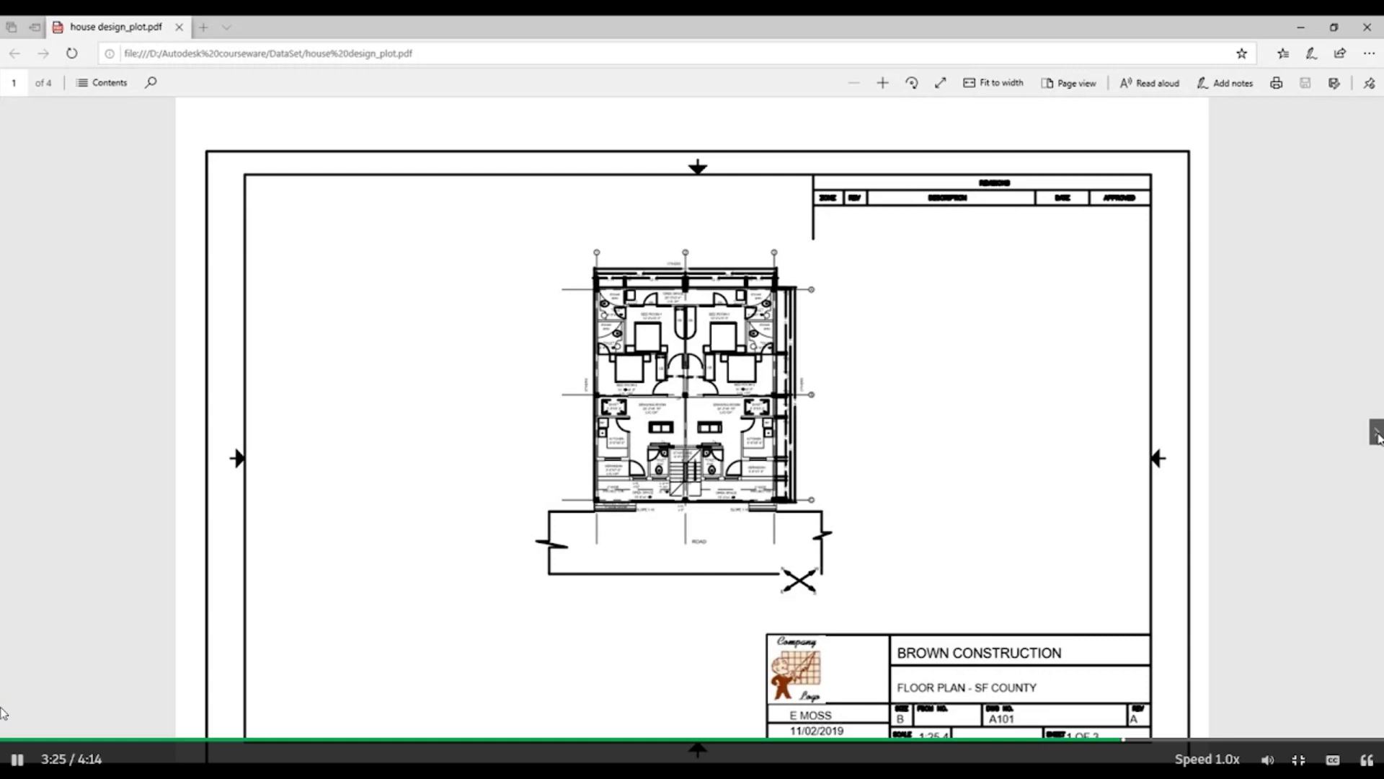
- Page back and forth through the published house design_plot.pdf in the browser to examine how each layout was plotted
{"action": "left_click", "coordinate": [1376, 433]}
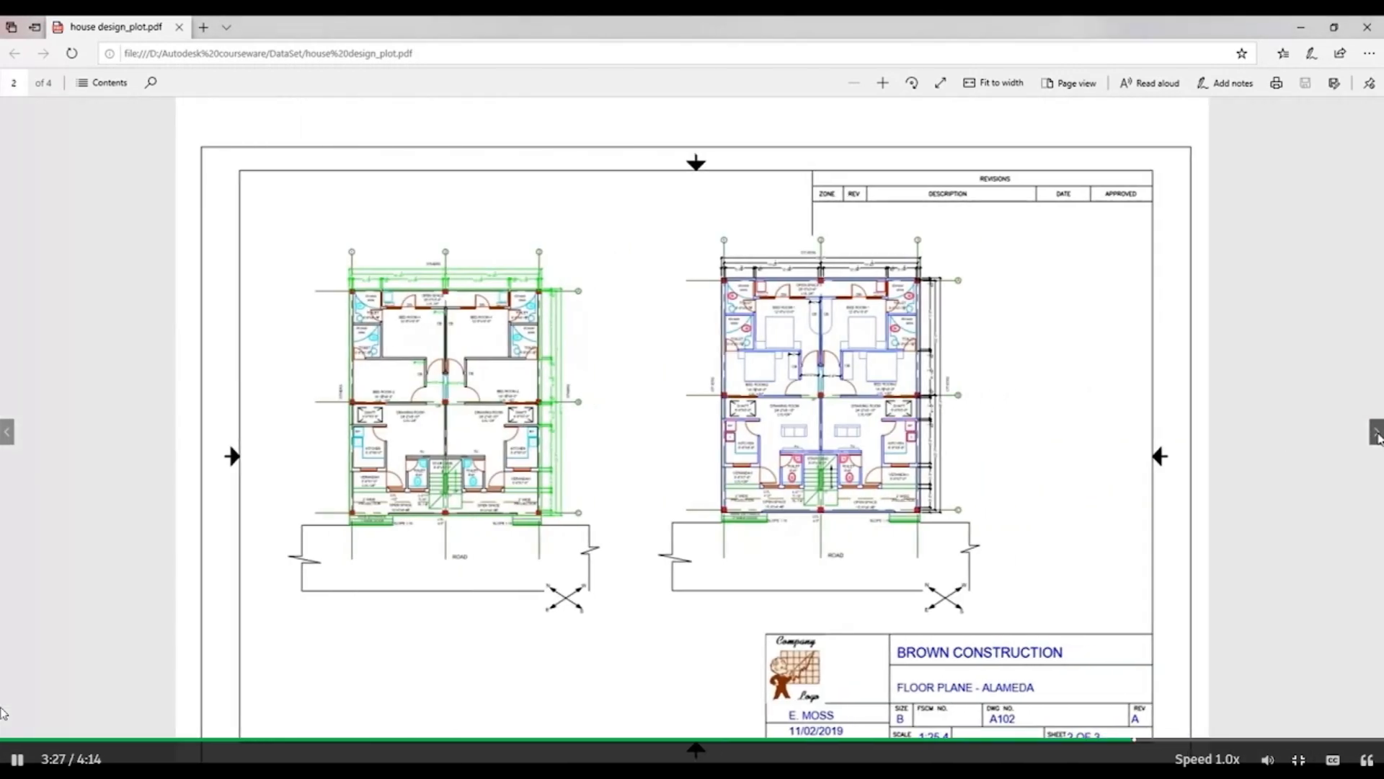
{"action": "left_click", "coordinate": [1377, 434]}
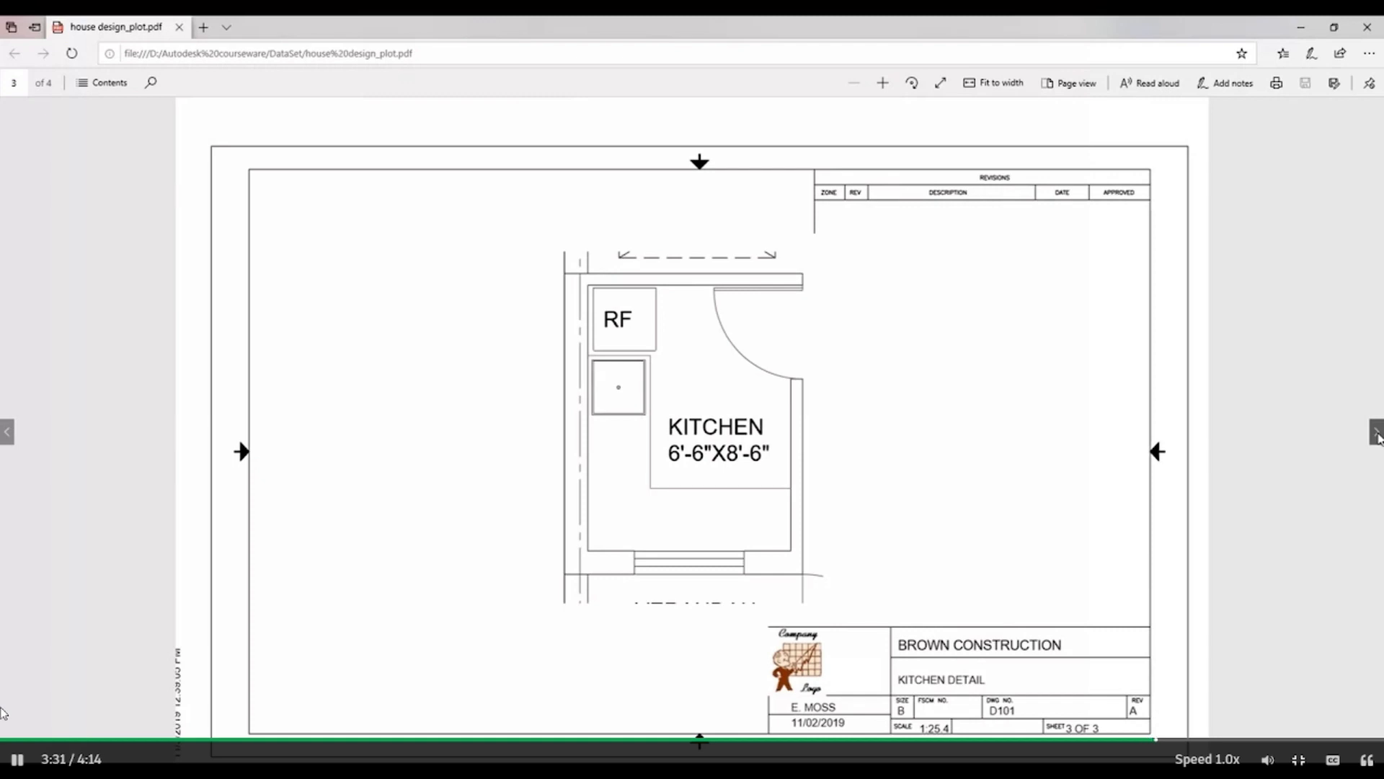
{"action": "left_click", "coordinate": [1378, 434]}
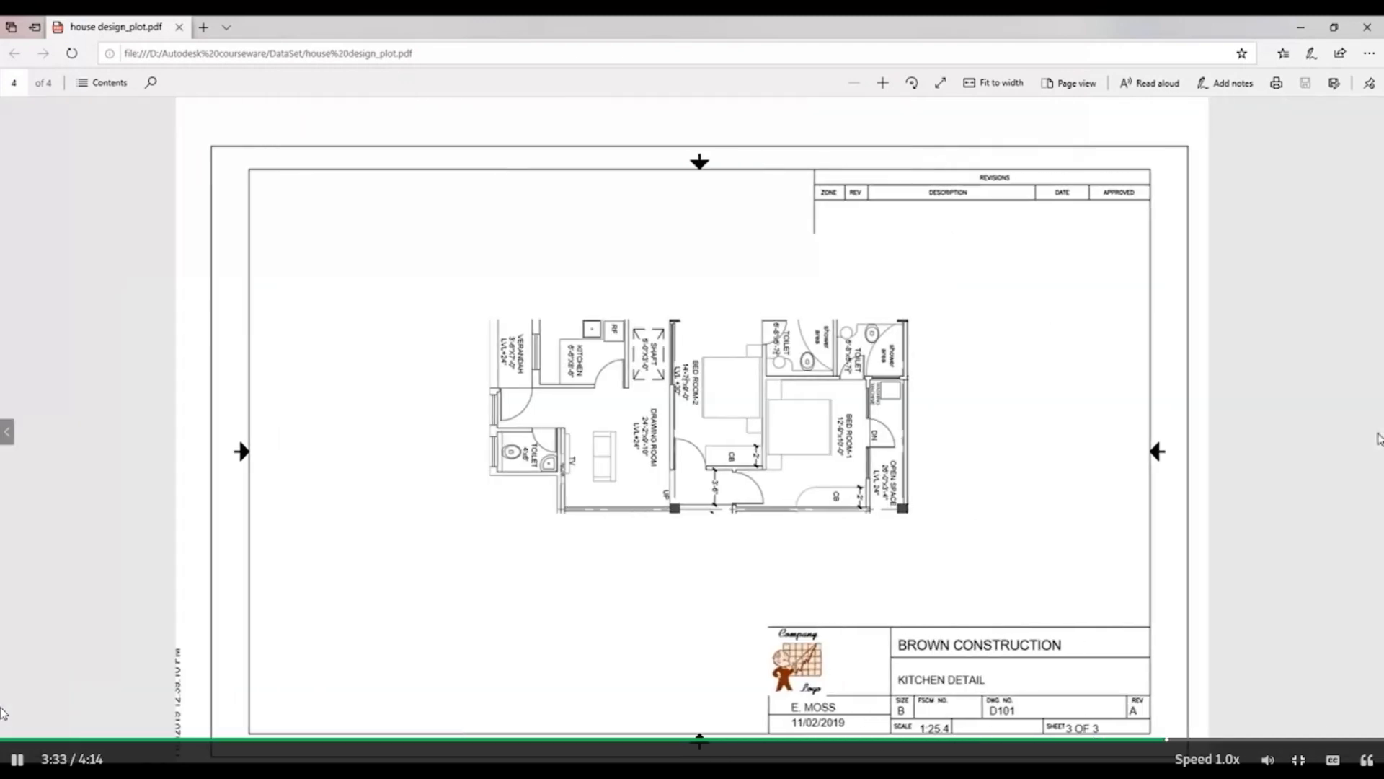
{"action": "left_click", "coordinate": [8, 435]}
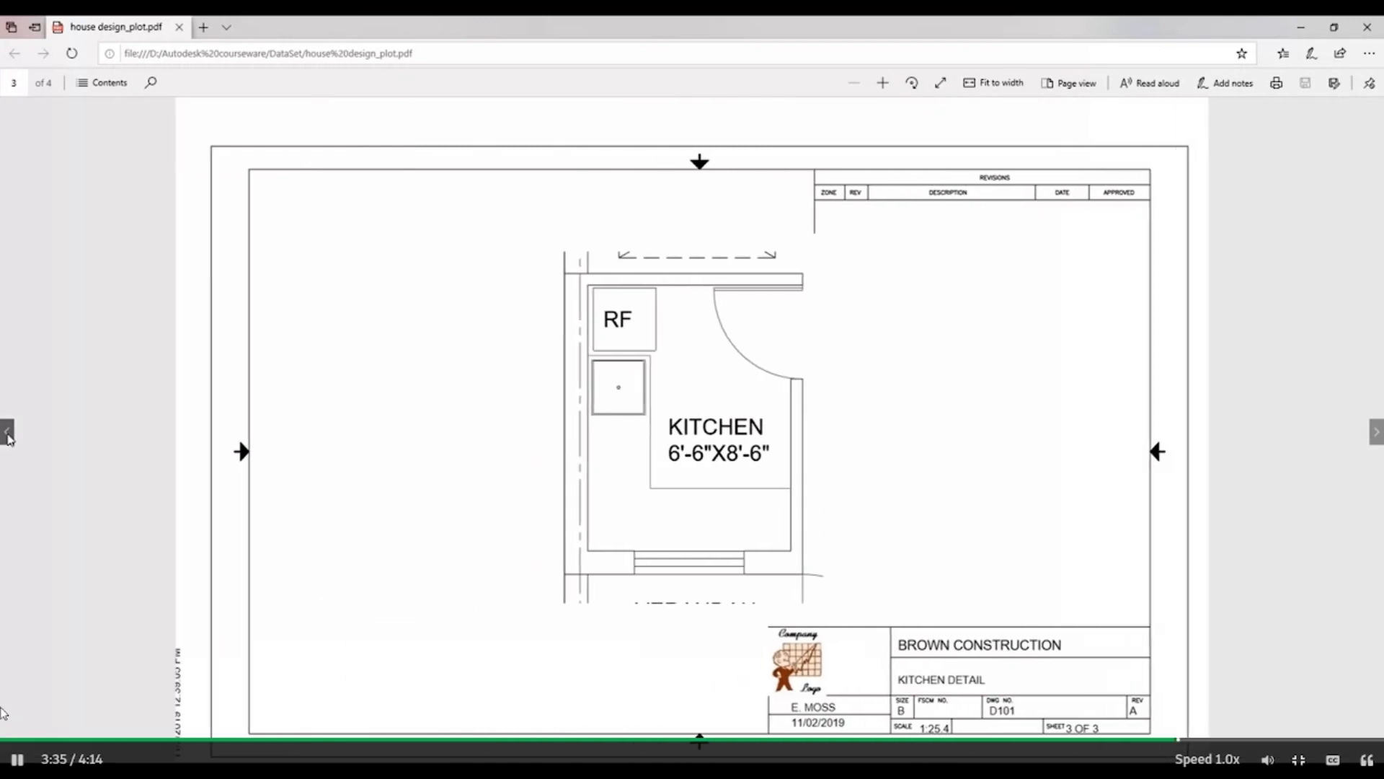
{"action": "left_click", "coordinate": [8, 435]}
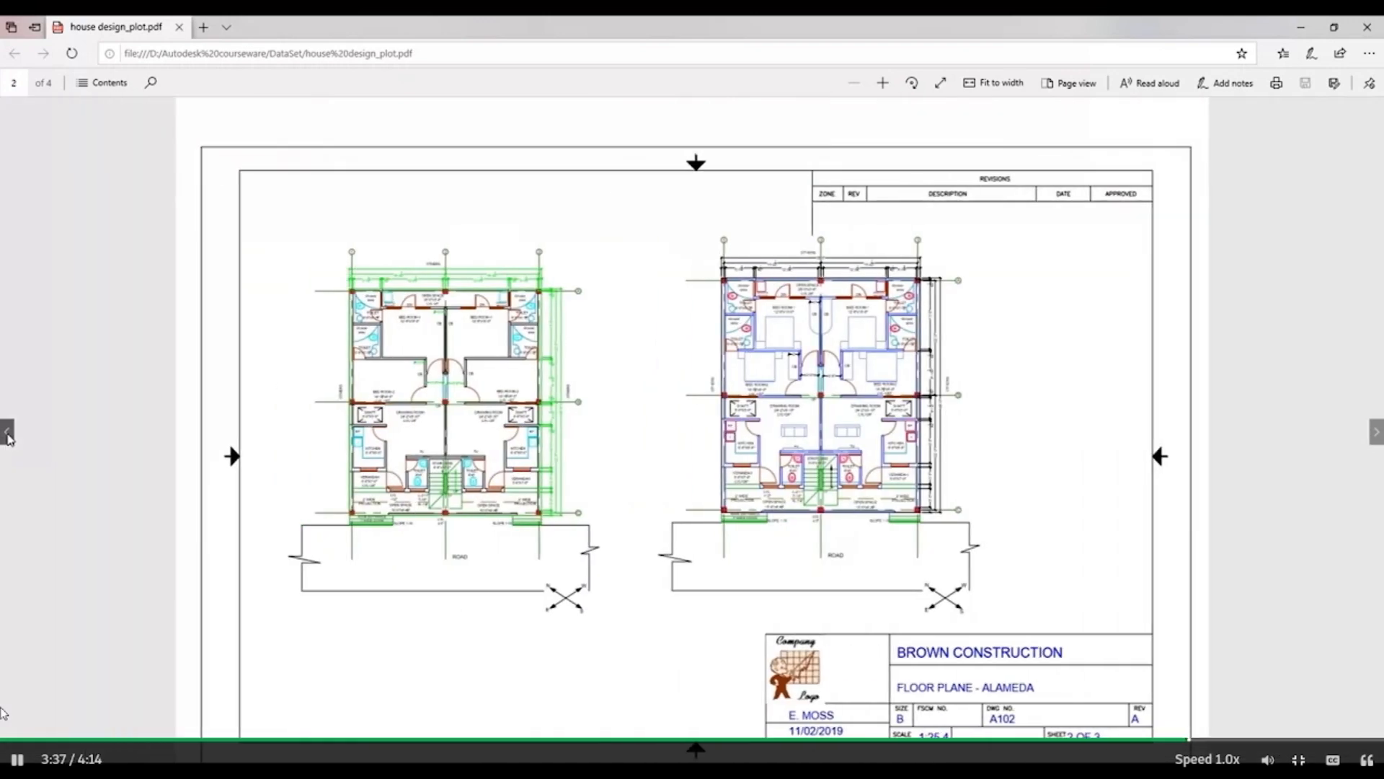
{"action": "left_click", "coordinate": [1367, 431]}
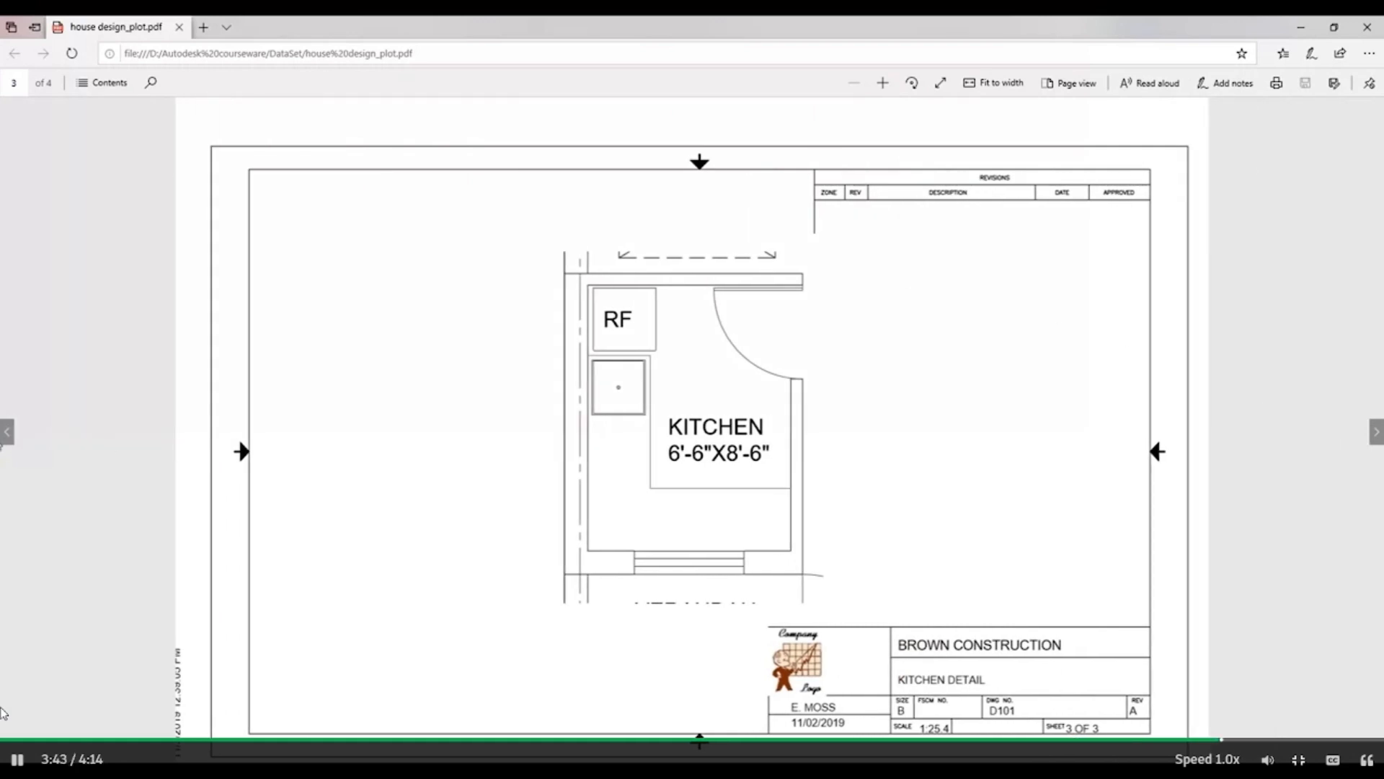
{"action": "left_click", "coordinate": [8, 435]}
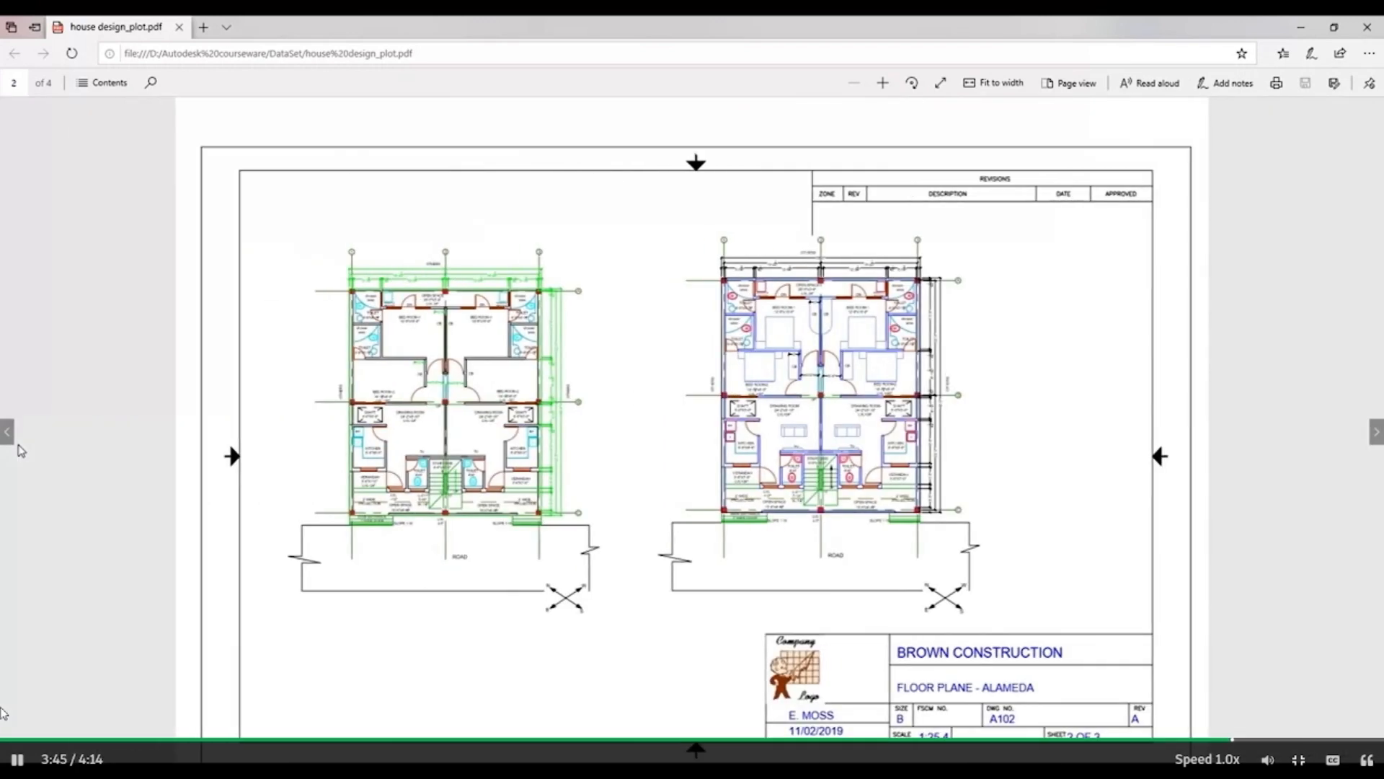